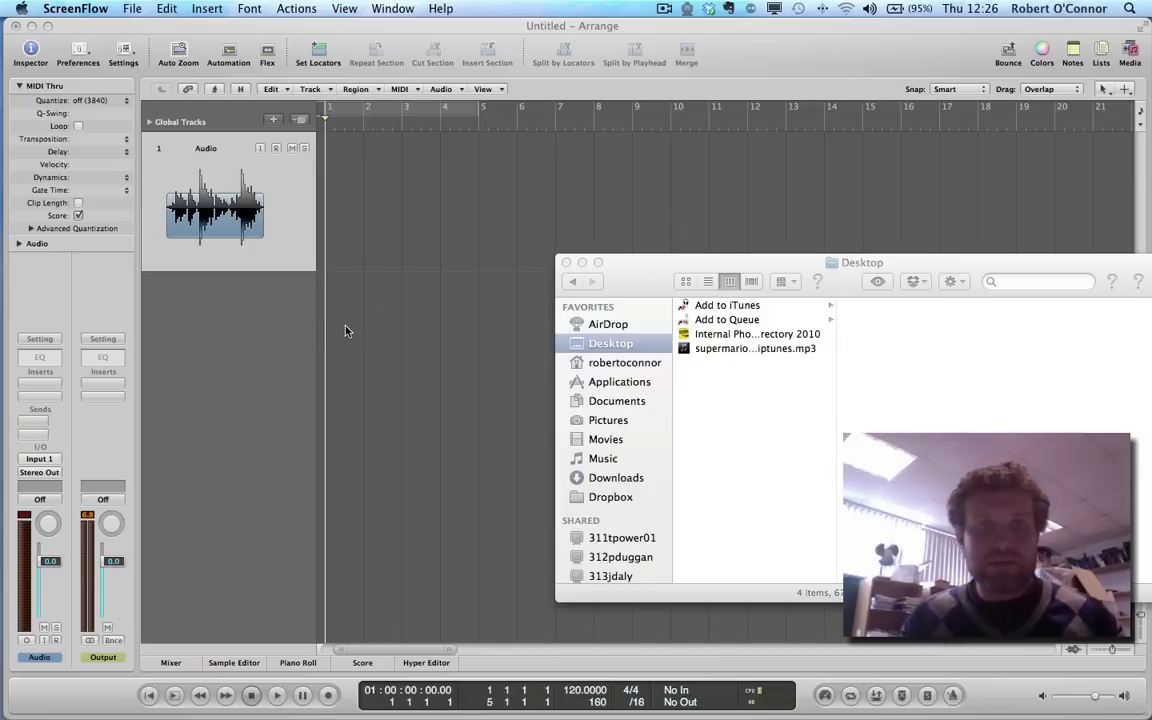
Bring Finder's Desktop window forward and select the supermario chiptunes mp3
click(330, 122)
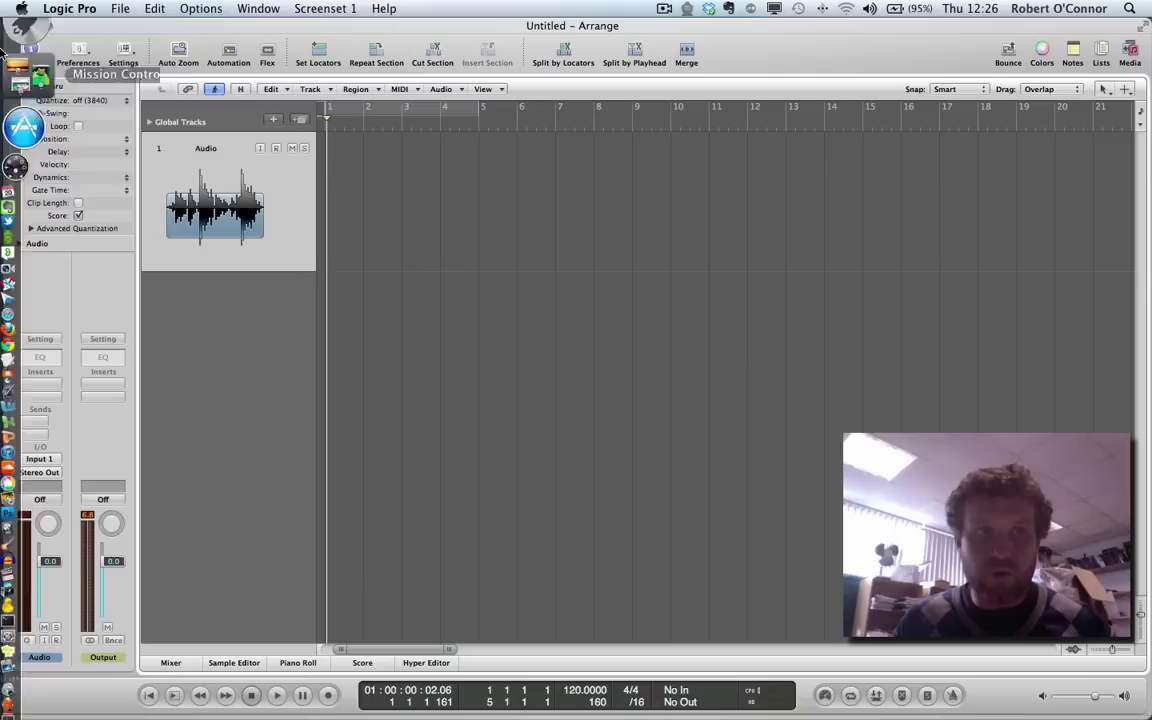
click(32, 38)
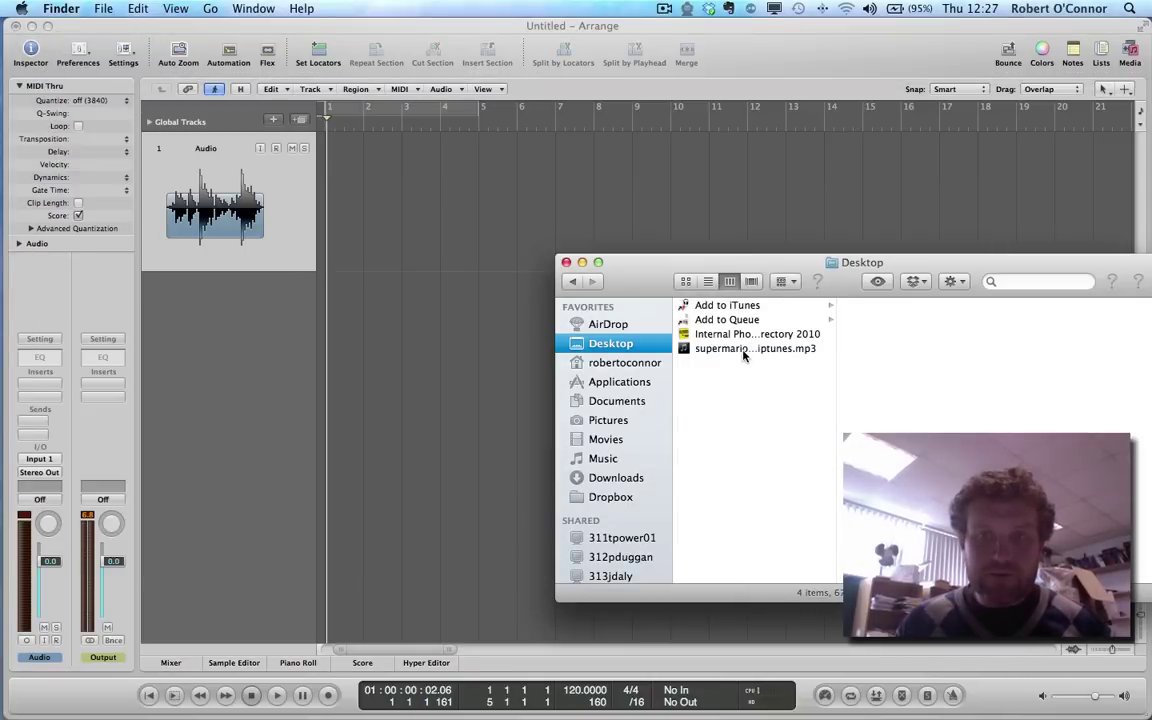
click(757, 352)
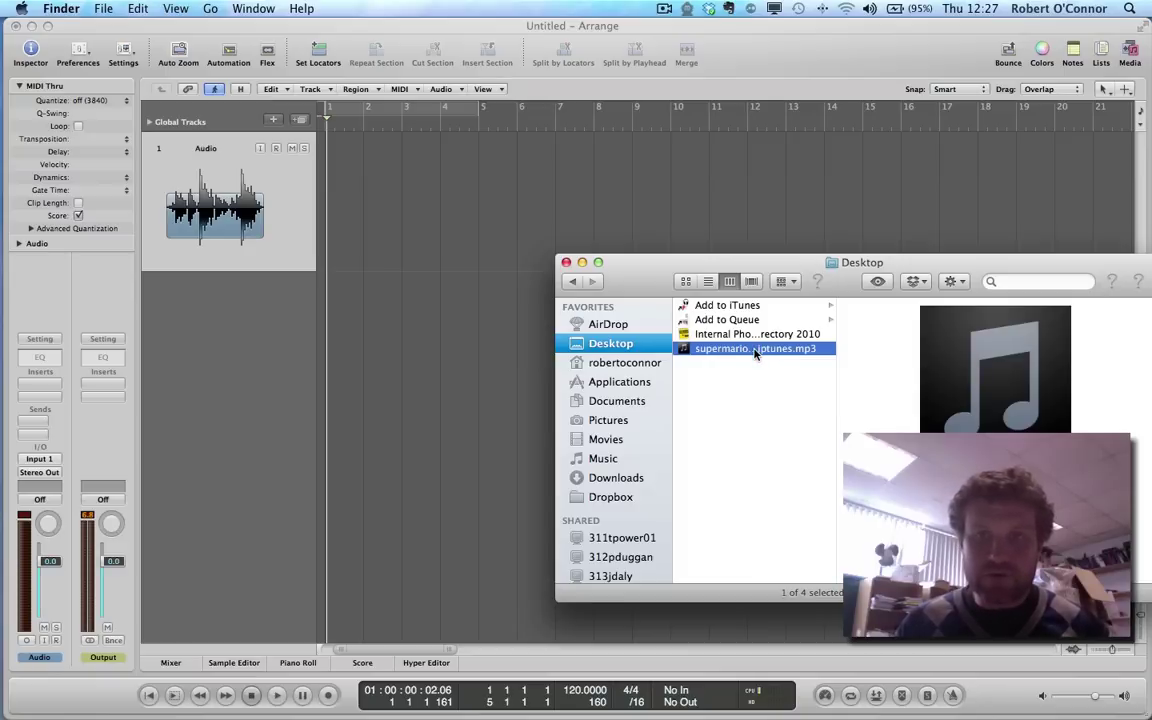
Import supermariobros_chiptunes.mp3 onto the Audio track and play its opening briefly
drag(759, 353, 344, 213)
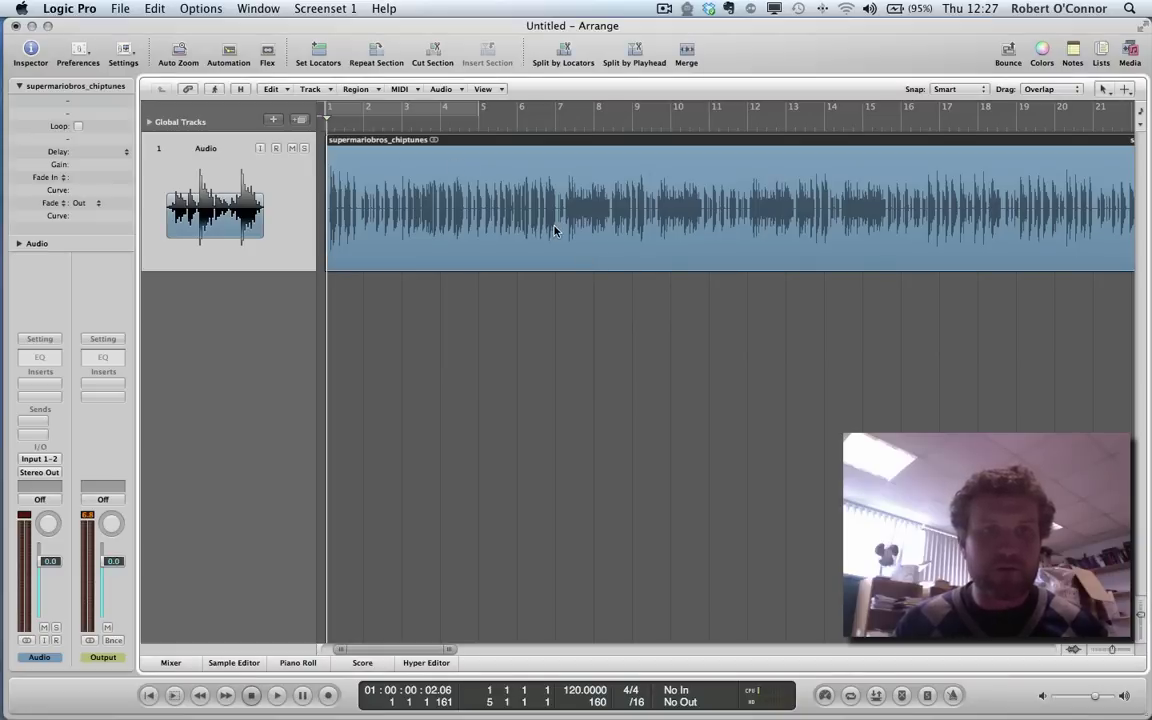
key(space)
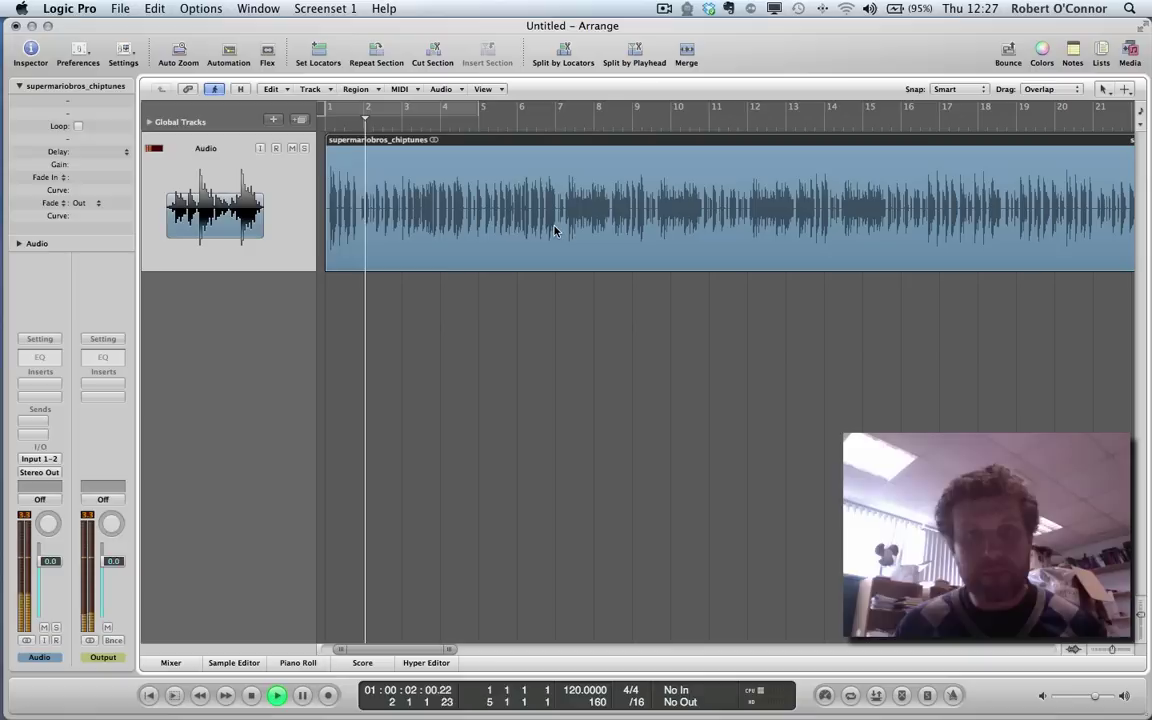
key(space)
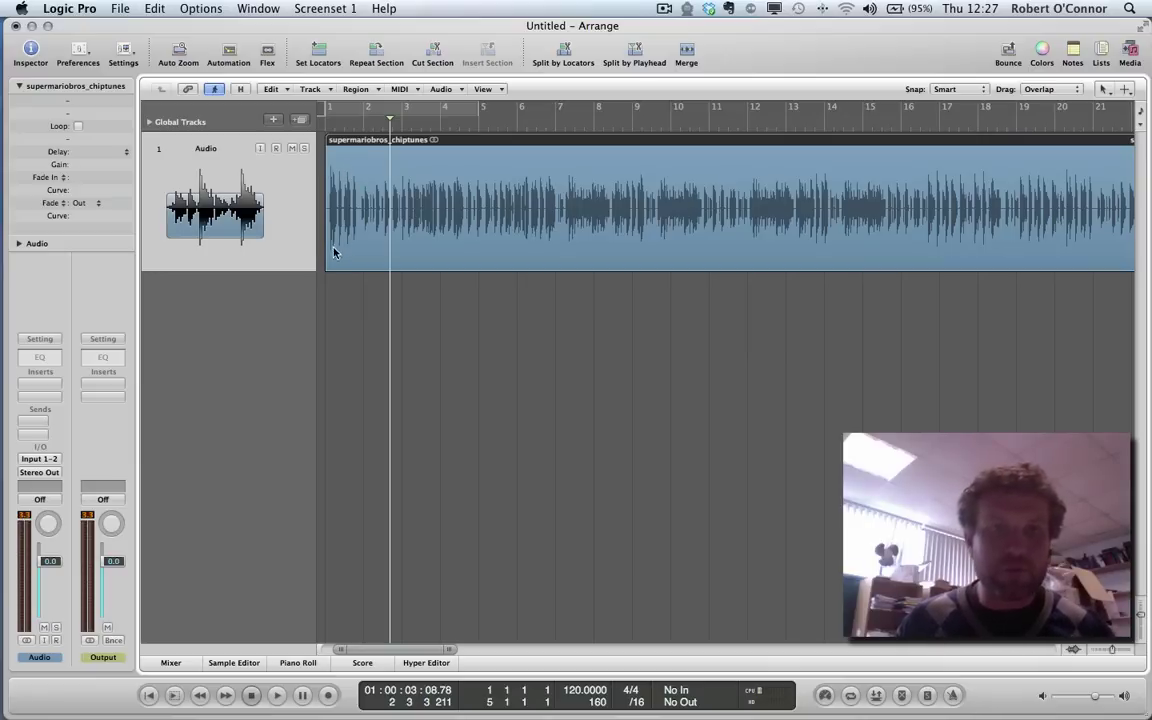
Trim the region's start to bar 2, move it toward bar 1, and play from bar 1
drag(330, 262, 354, 260)
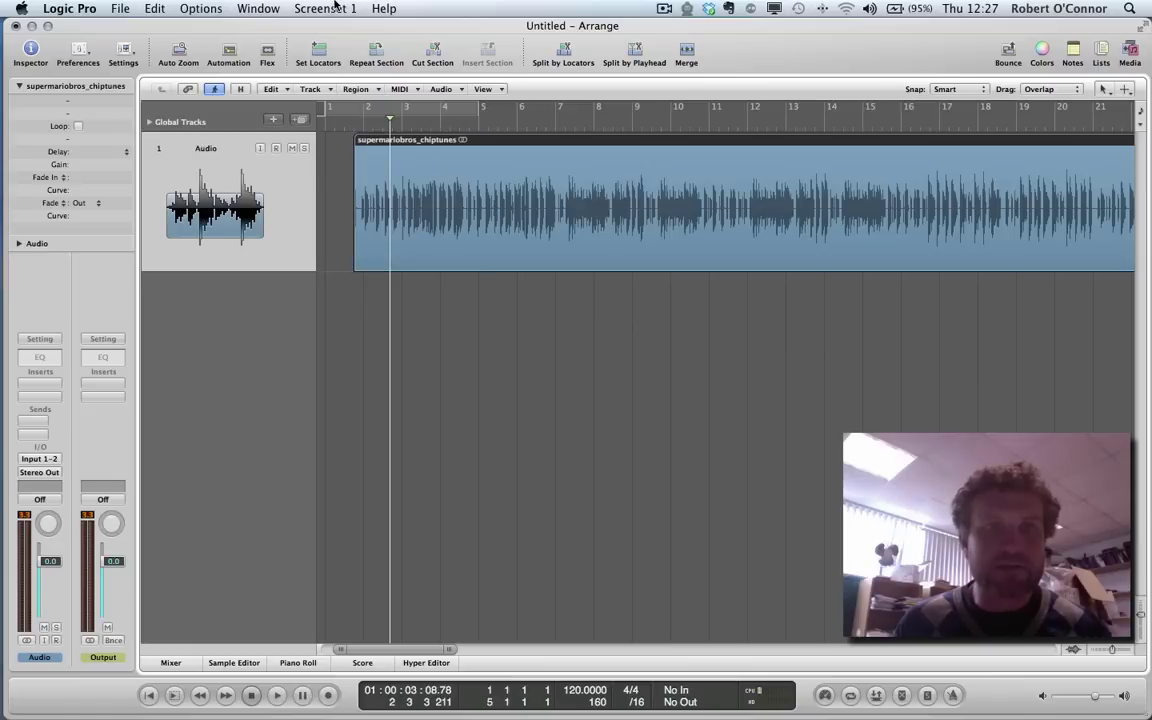
mouse_move(645, 146)
mouse_down()
mouse_move(606, 141)
mouse_move(623, 142)
mouse_up()
key(space)
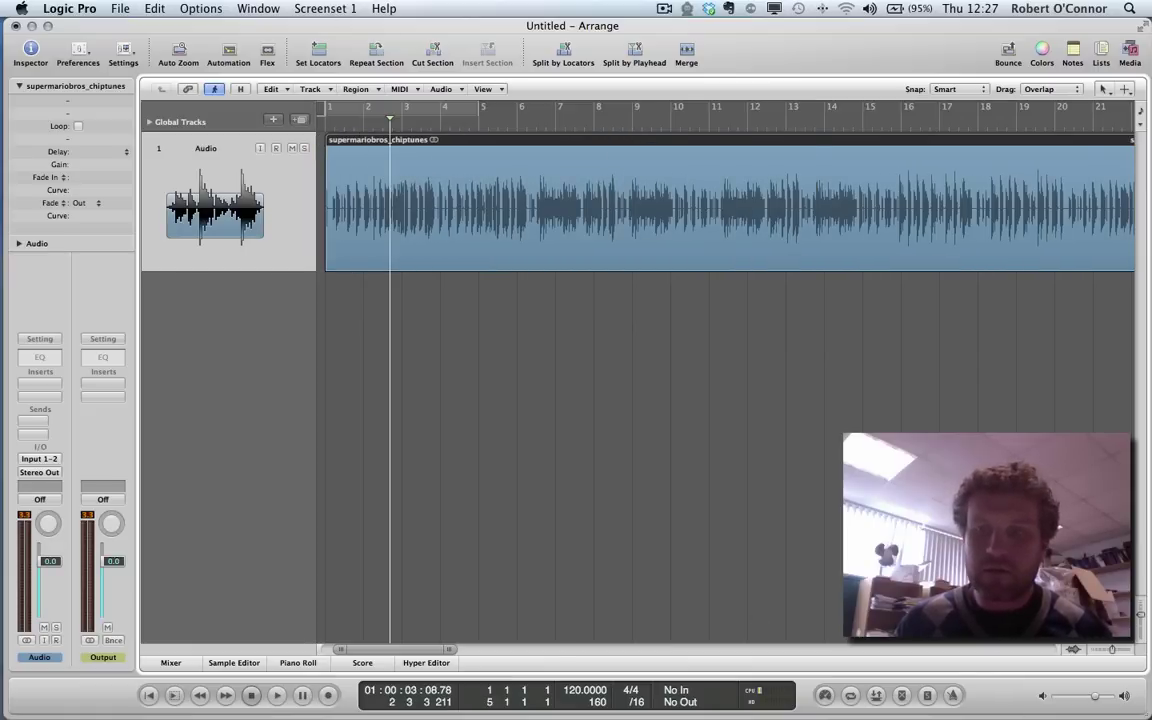
drag(1113, 652, 1118, 651)
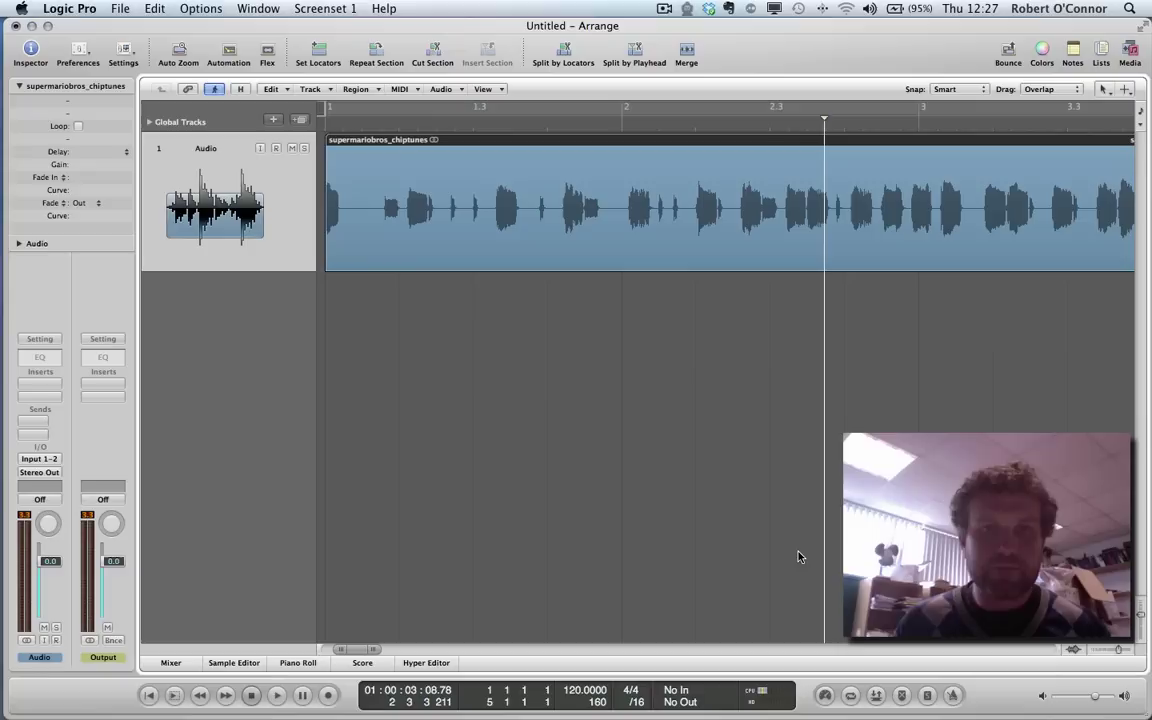
click(329, 128)
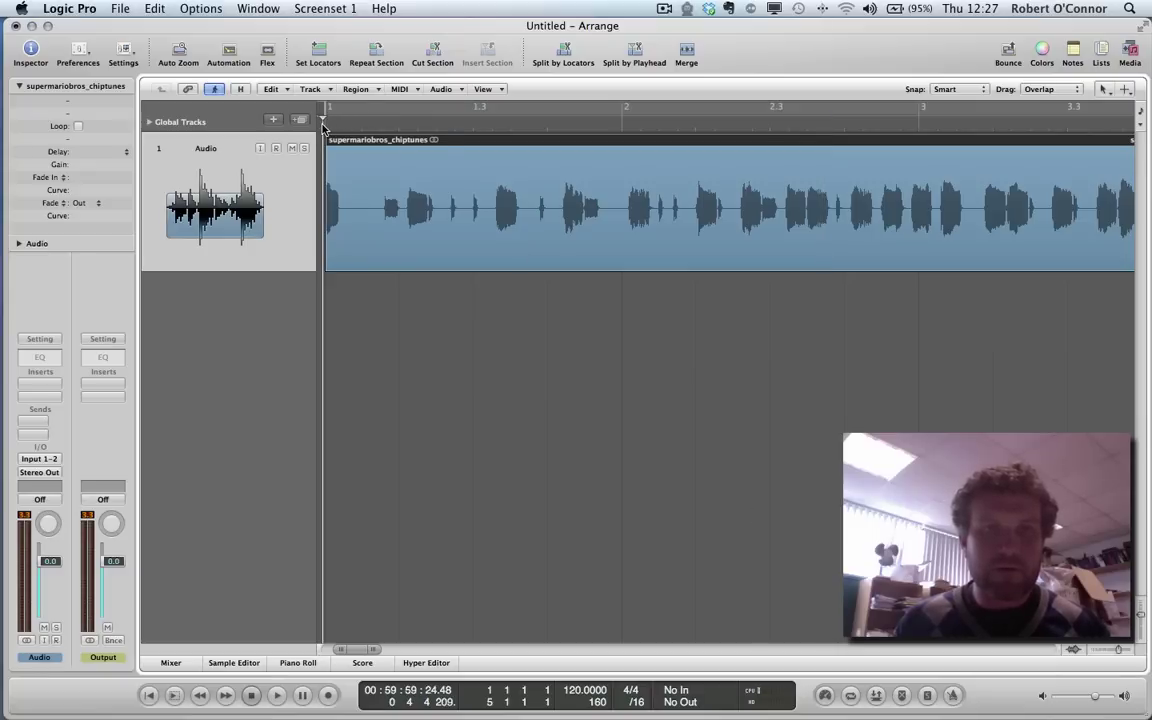
key(space)
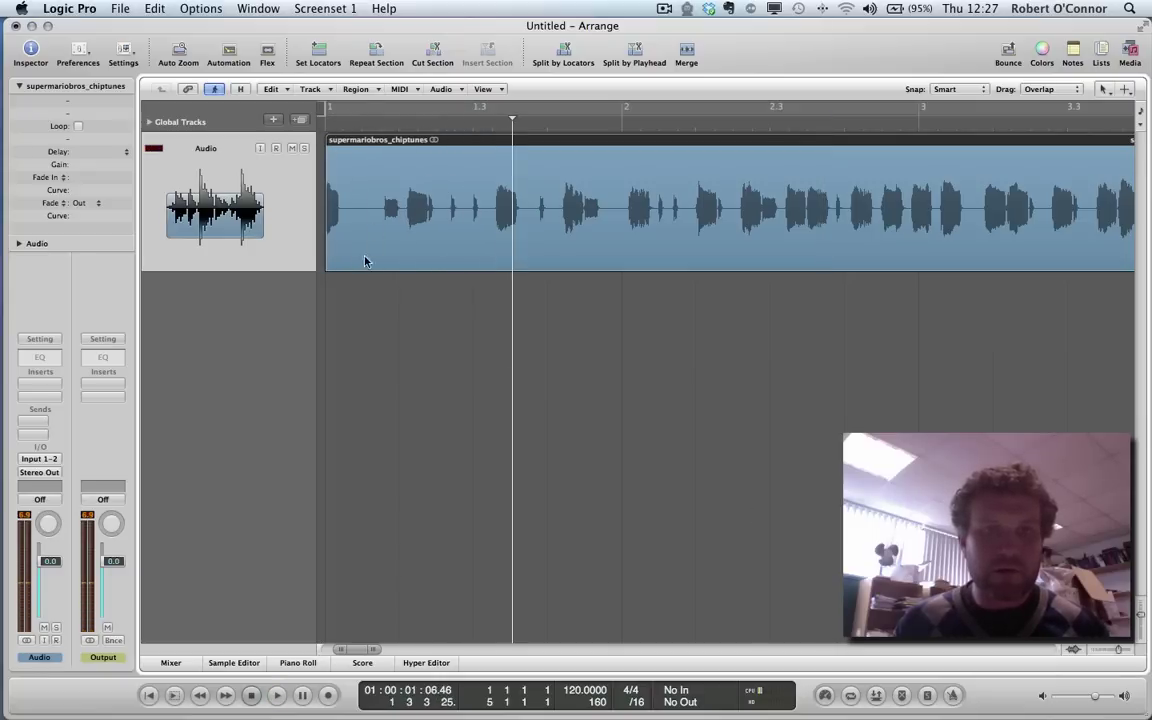
Trim more off the start, align the region at bar 1, replay the opening, and zoom out
drag(329, 265, 497, 250)
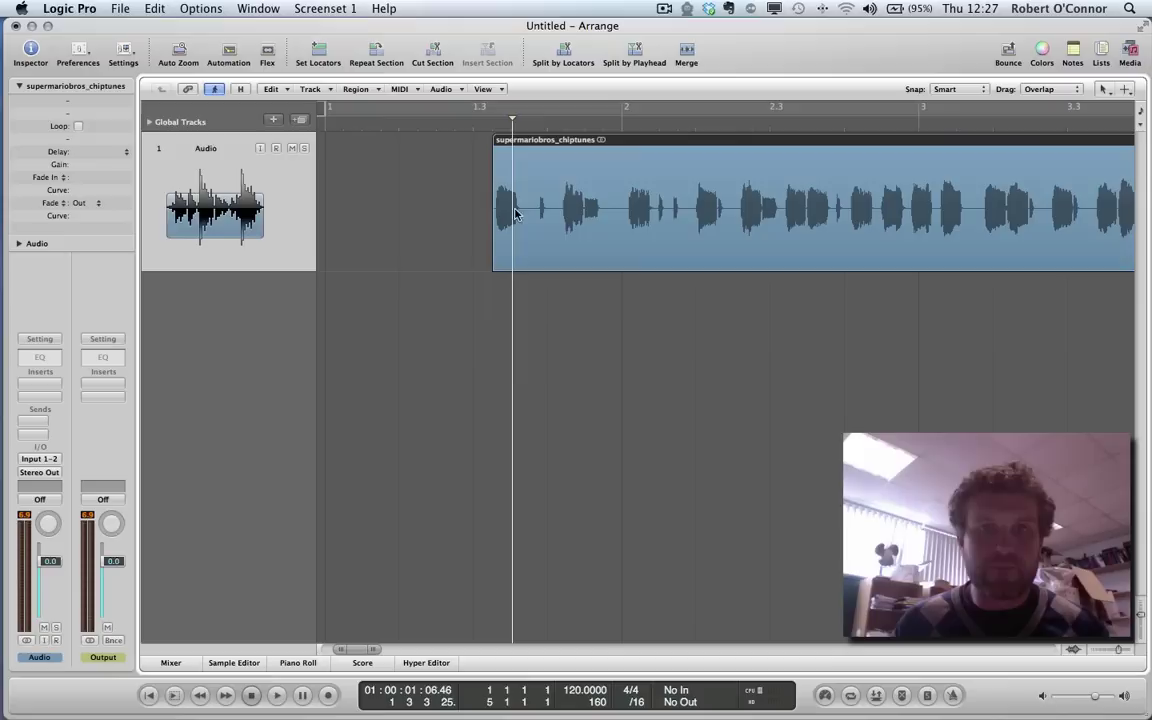
drag(550, 142, 350, 125)
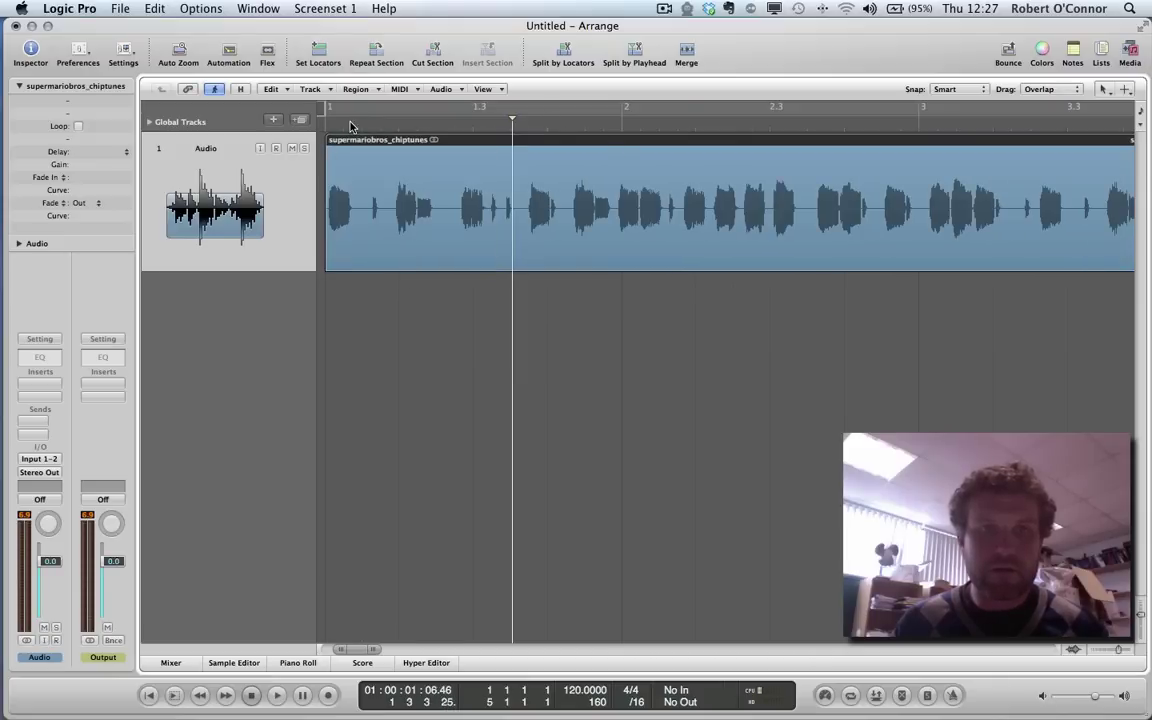
key(Return)
key(space)
key(space)
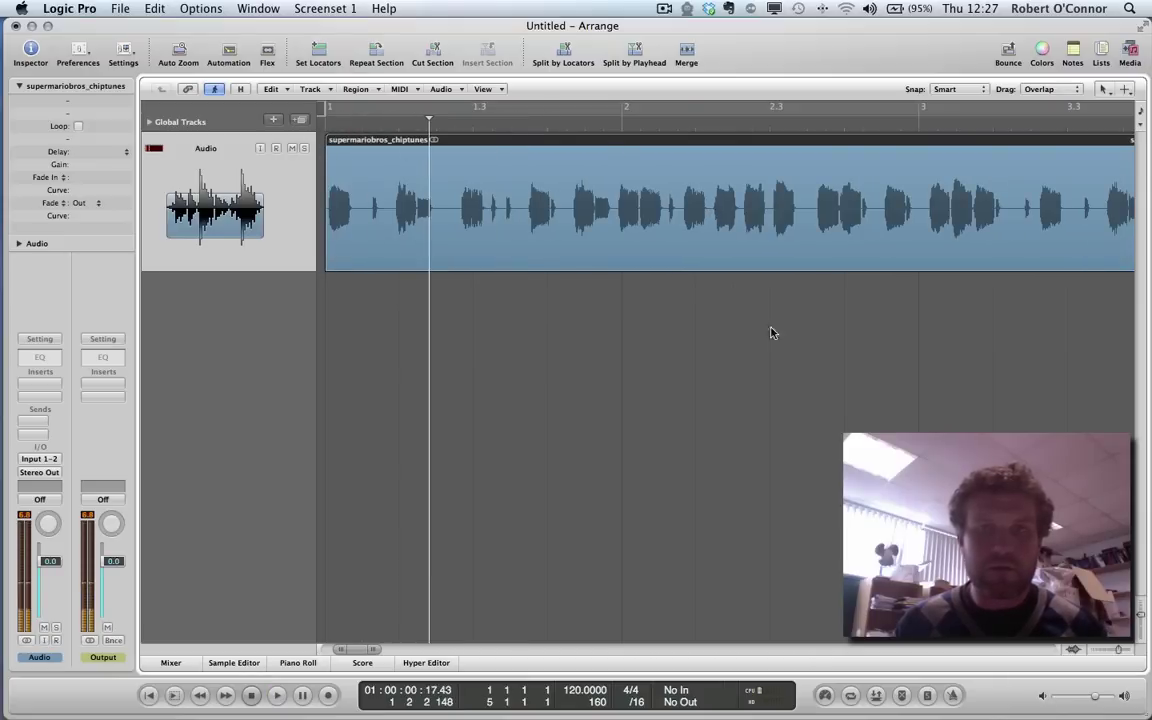
drag(1118, 650, 1110, 649)
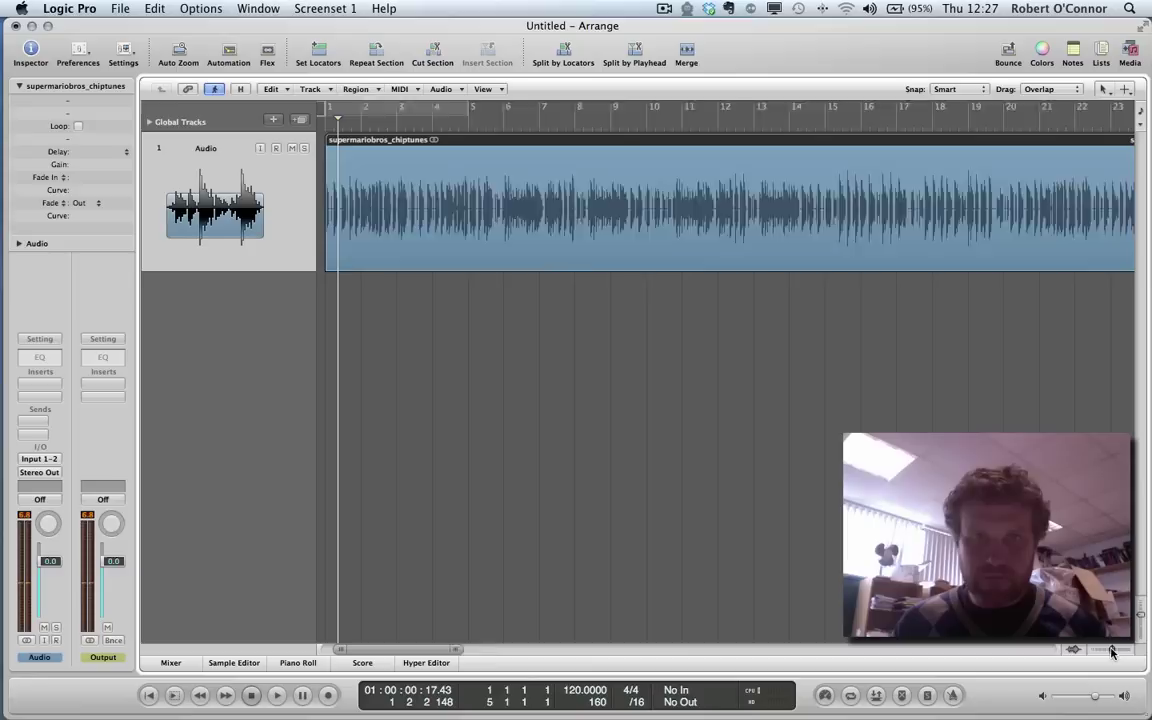
Play from around bar 4 and stop the playhead near bar 10, beat 4 (about 19 s)
click(405, 120)
key(space)
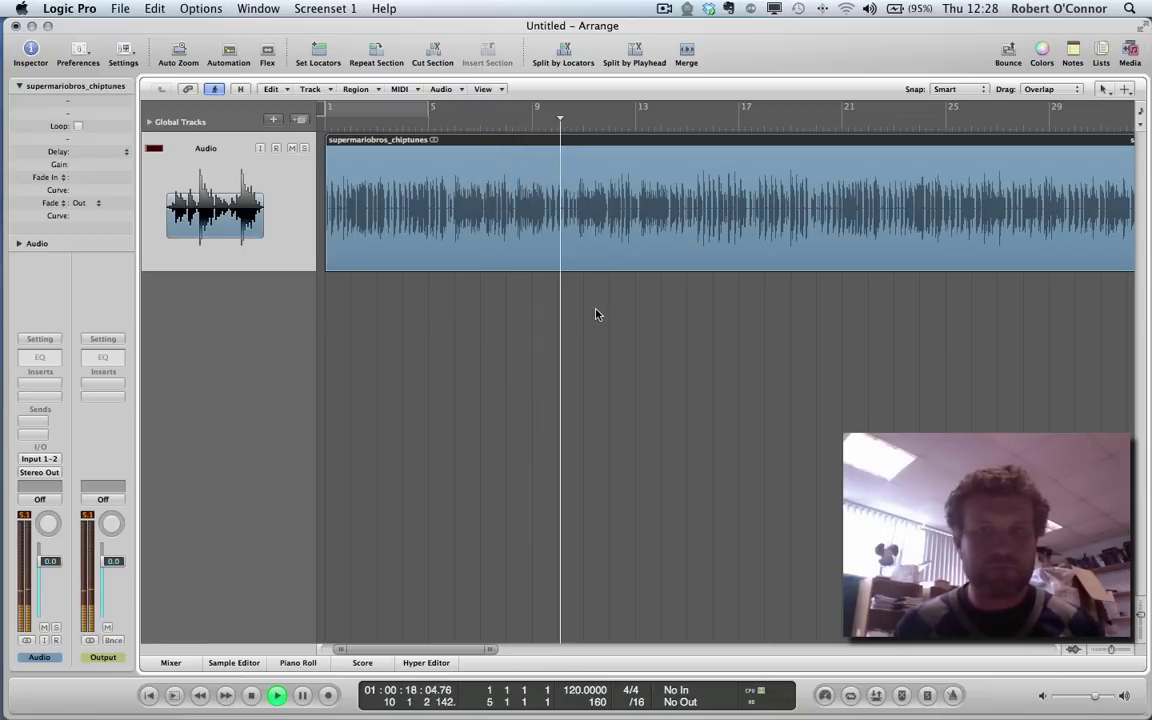
key(space)
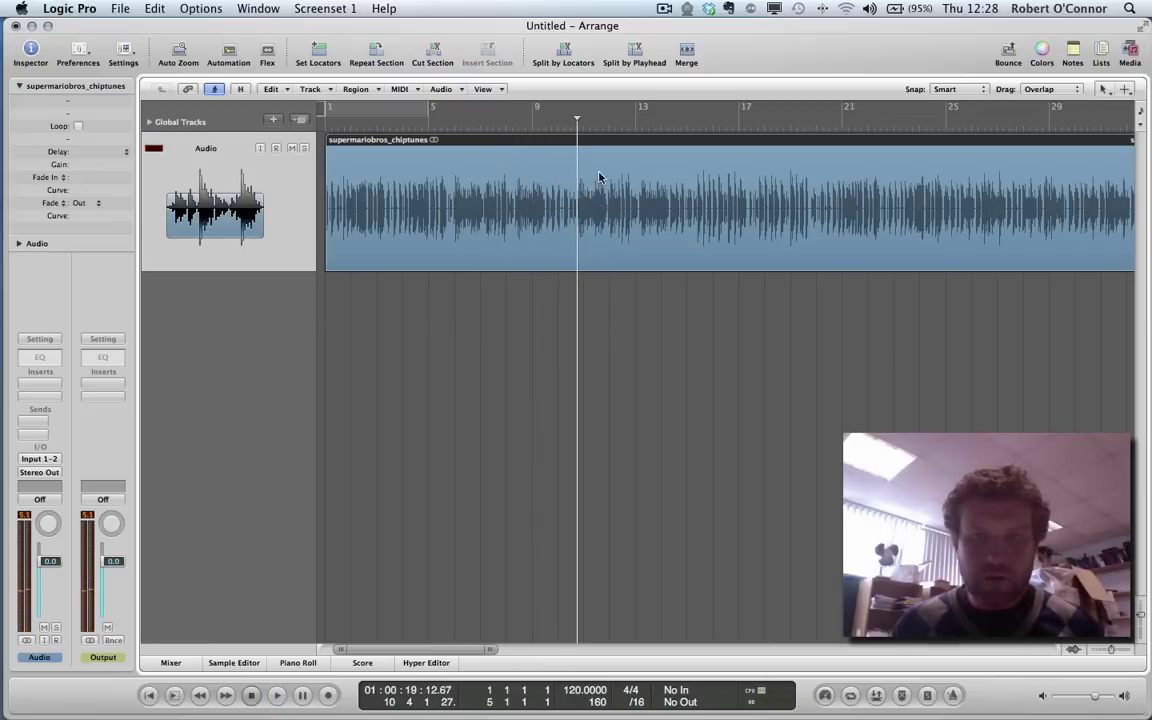
Split the region at the playhead, delete the second part, and zoom in on the clip's end
click(636, 53)
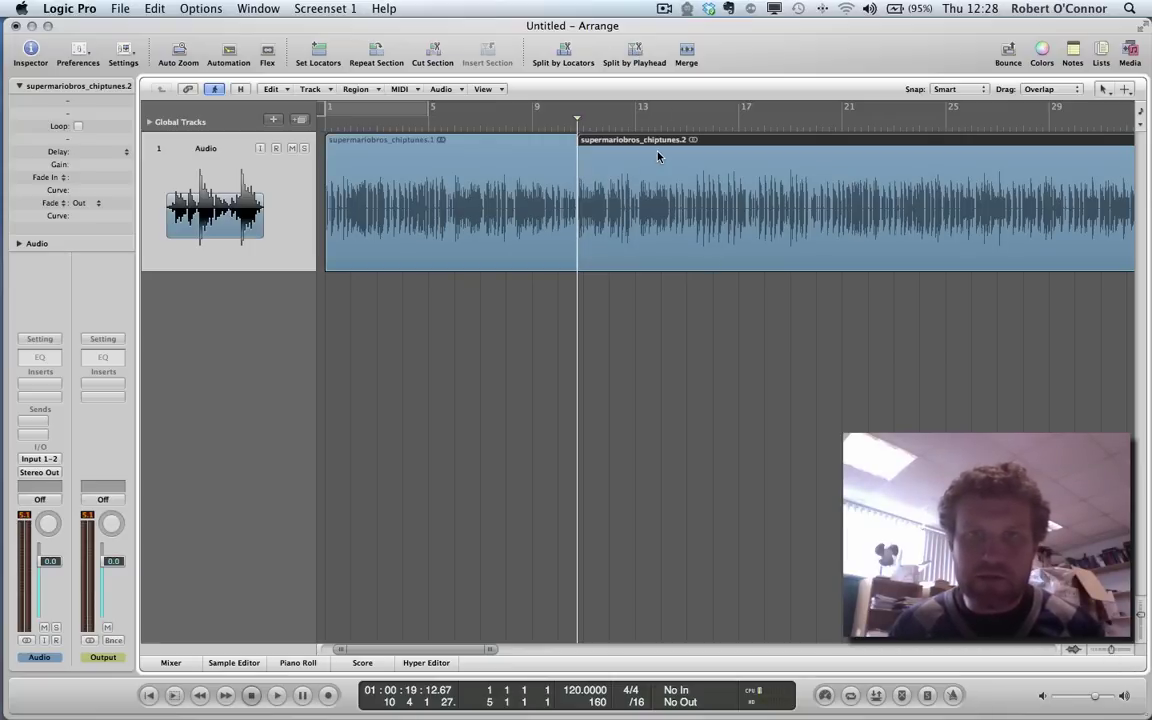
key(Delete)
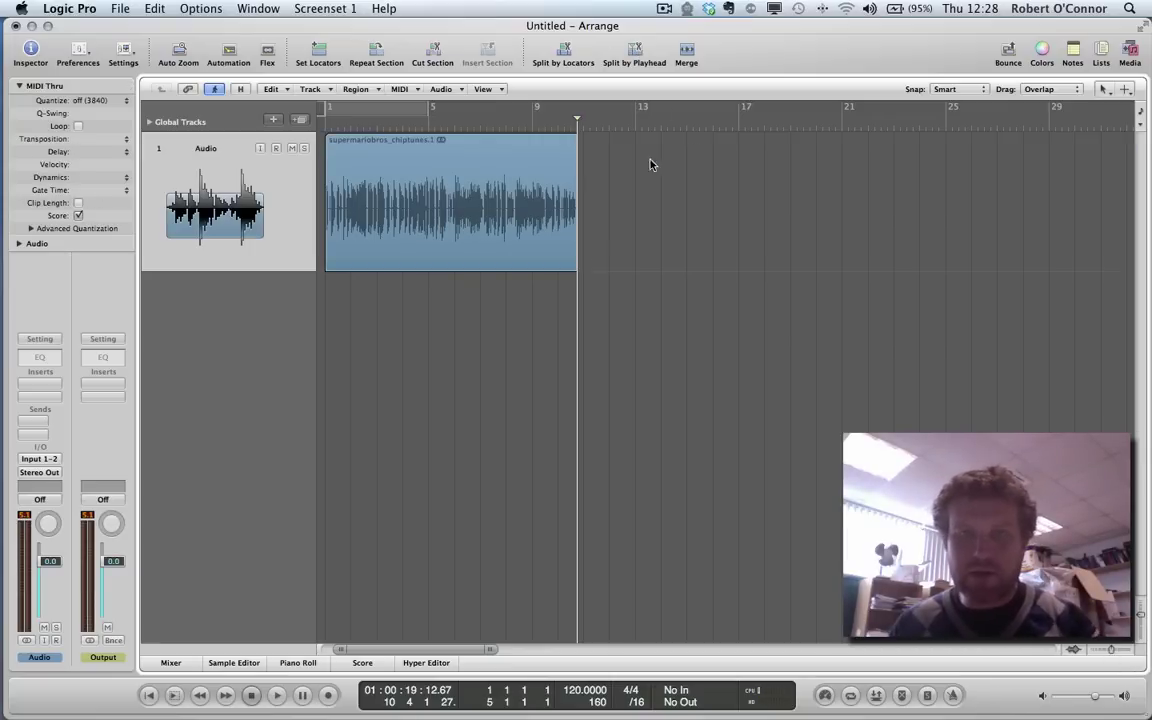
click(1119, 651)
click(1119, 651)
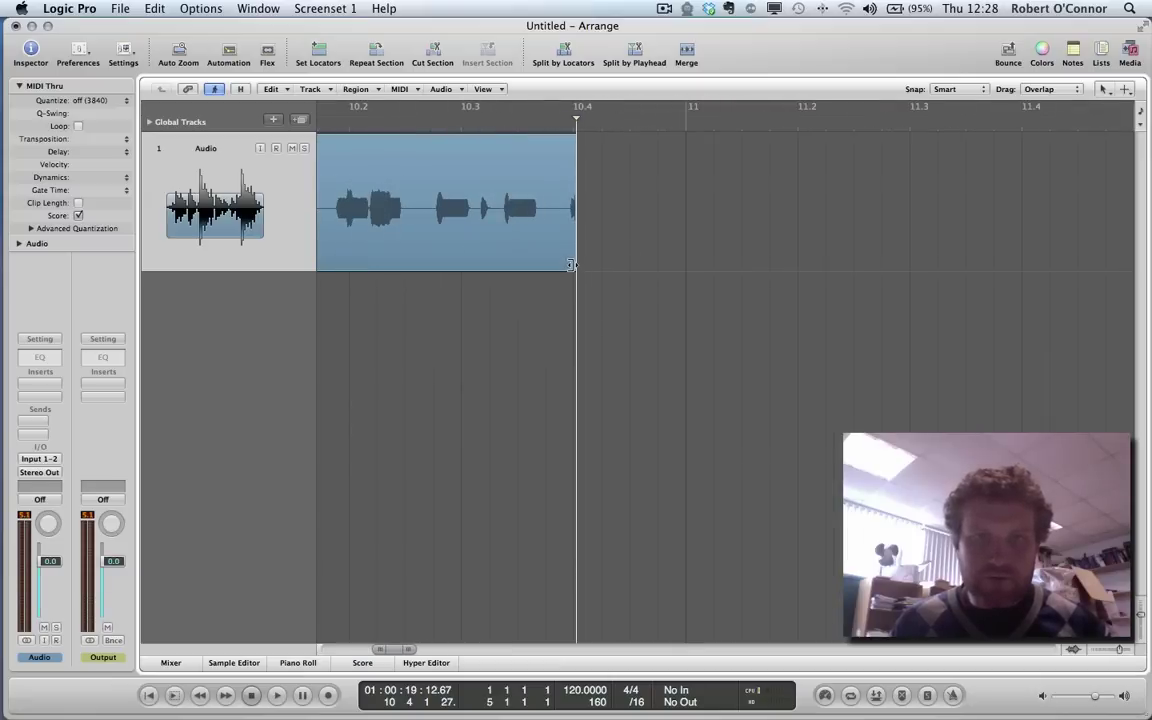
Shorten the clip's end slightly to about bar 10, beat 4, play it to check, and zoom out
mouse_move(571, 265)
mouse_down()
mouse_move(558, 264)
mouse_move(612, 270)
mouse_move(545, 262)
mouse_move(568, 260)
mouse_up()
key(shift+Return)
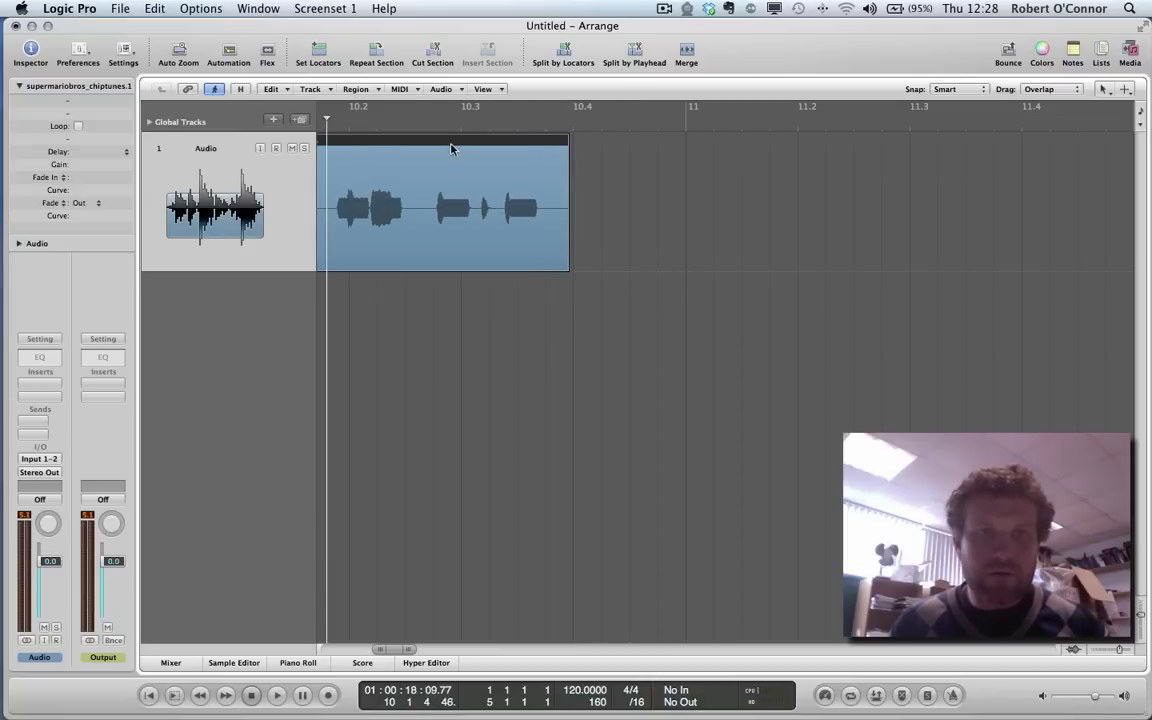
key(space)
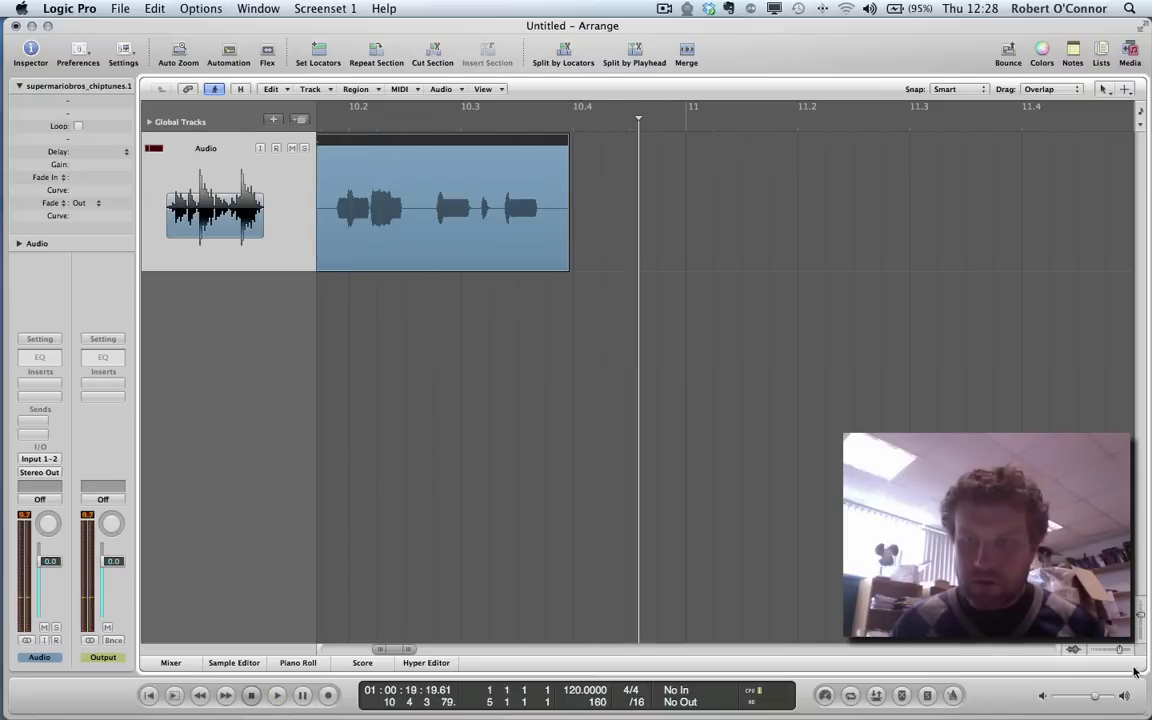
drag(1120, 653, 1116, 652)
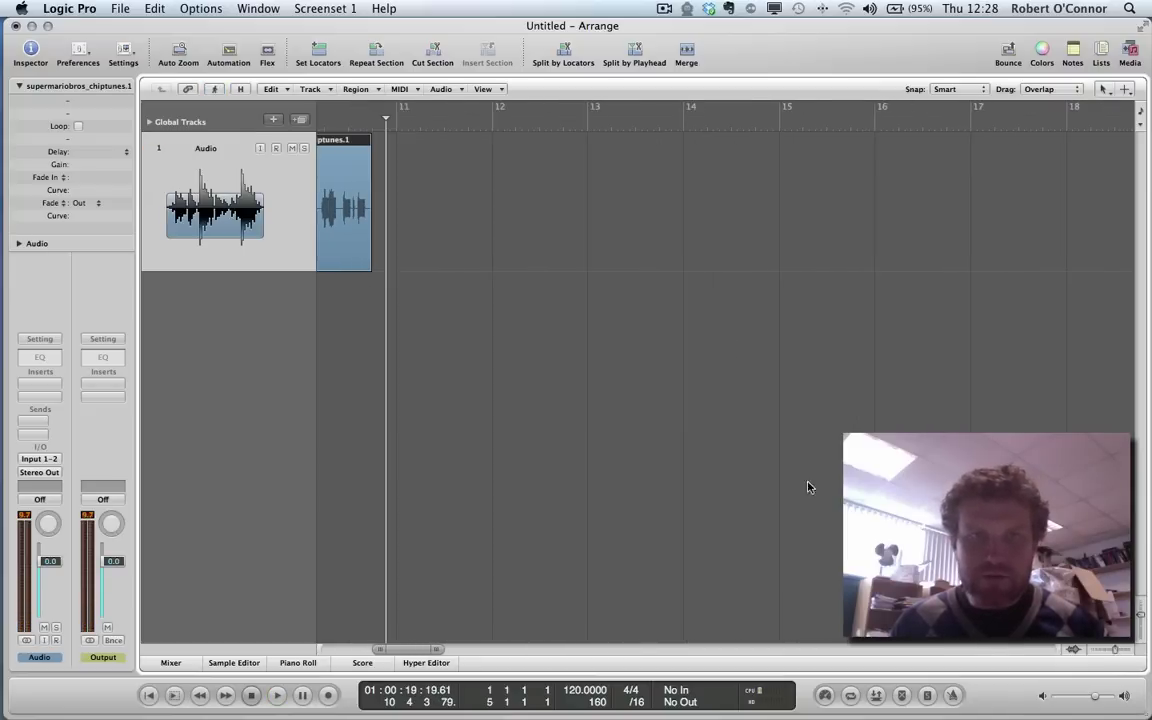
key(super+z)
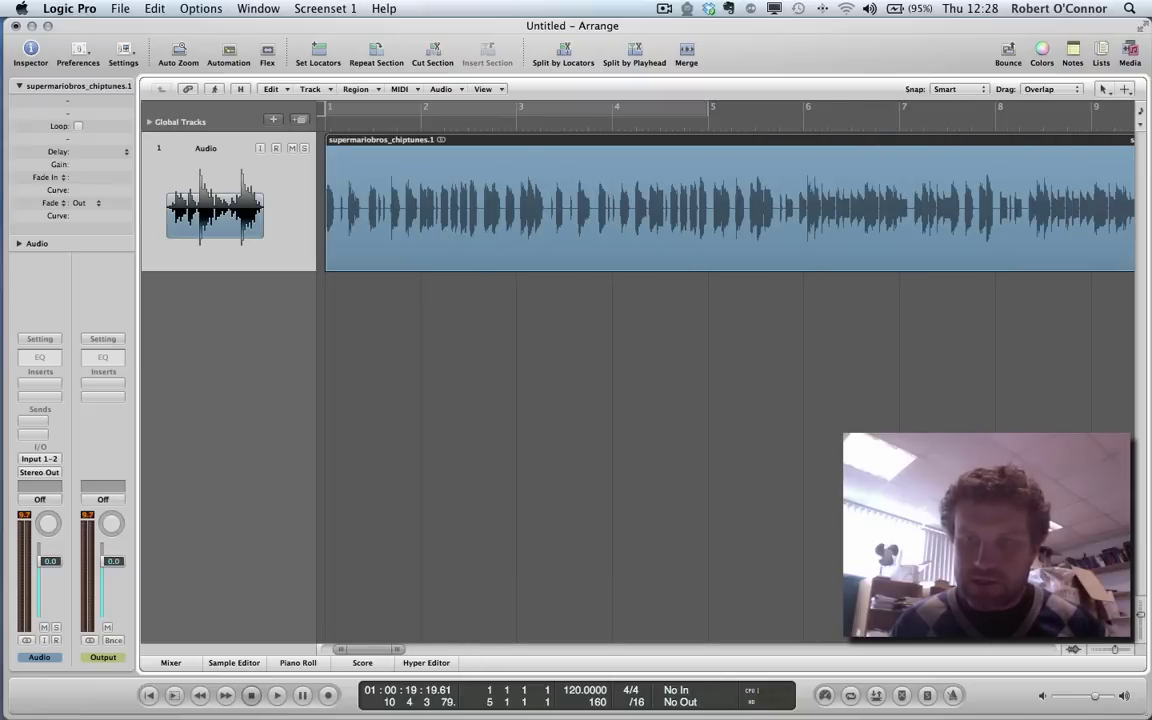
Turn on a cycle range from bar 1 extending to the clip's end near bar 11
drag(1116, 654, 1112, 653)
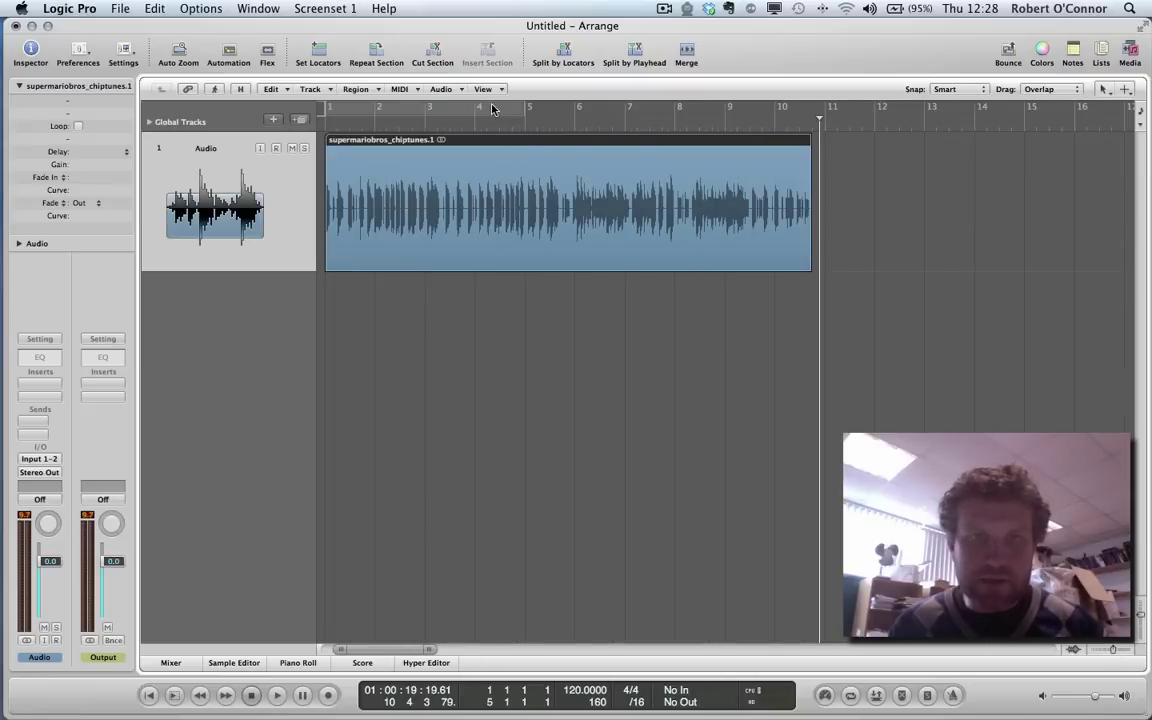
click(530, 113)
drag(526, 109, 813, 130)
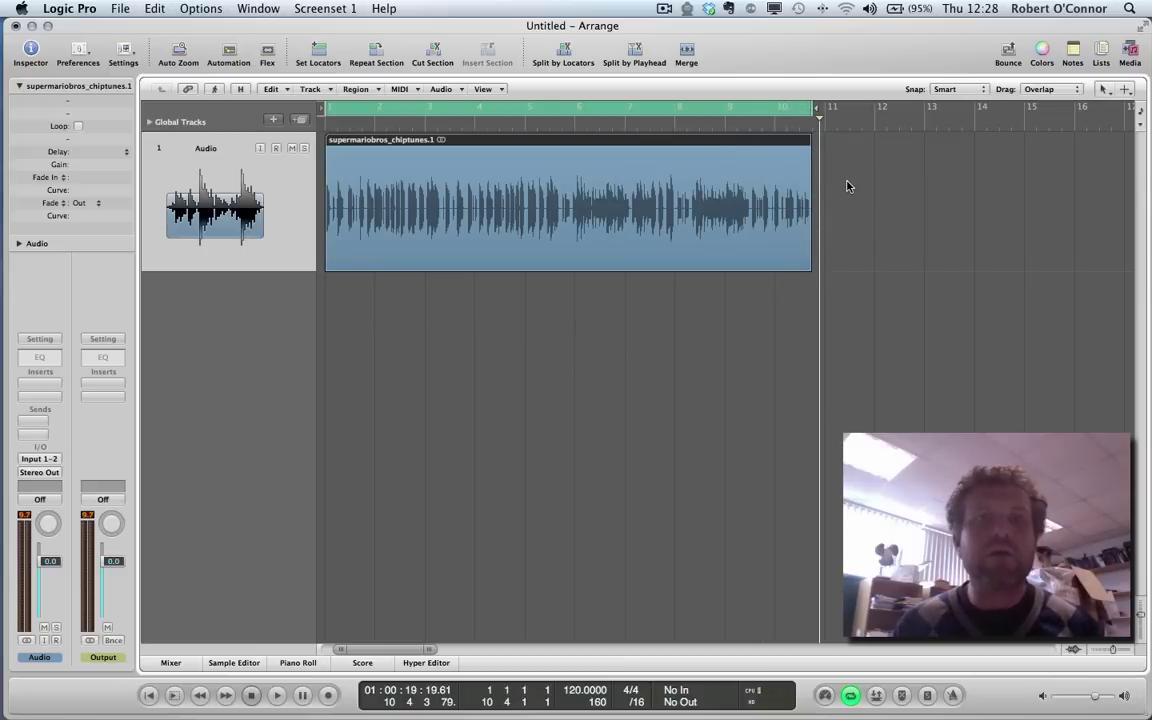
Audition the cycled clip, then place the playhead at the clip's end near bar 11
key(space)
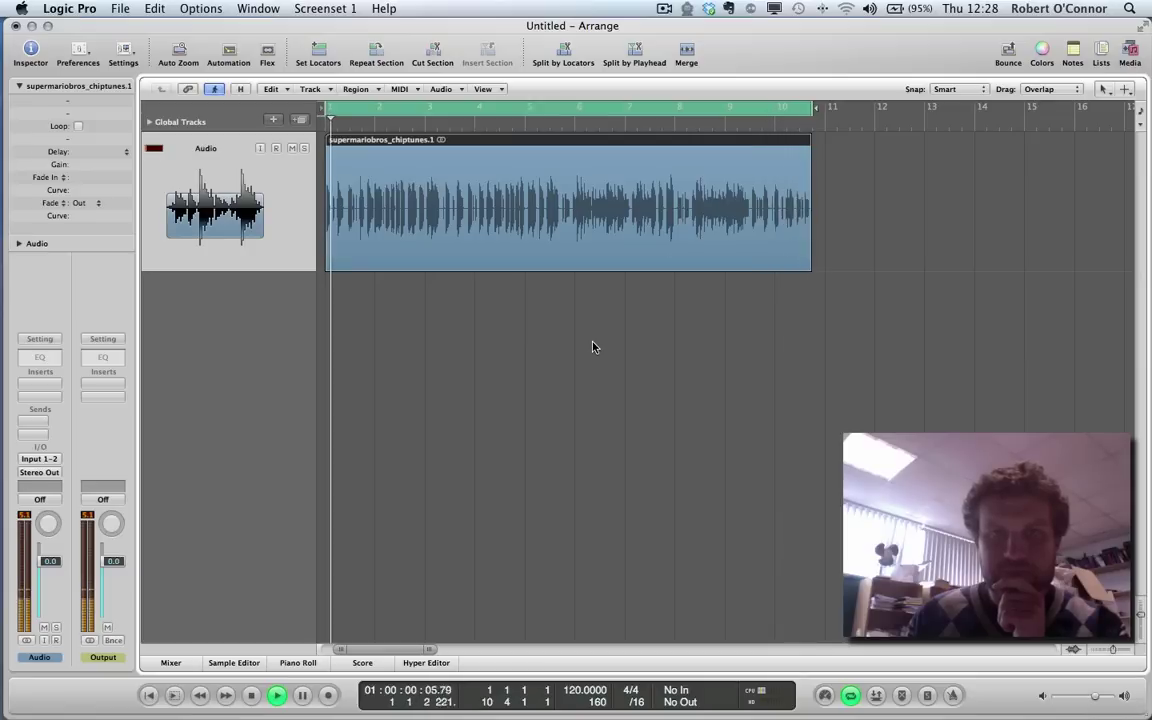
key(space)
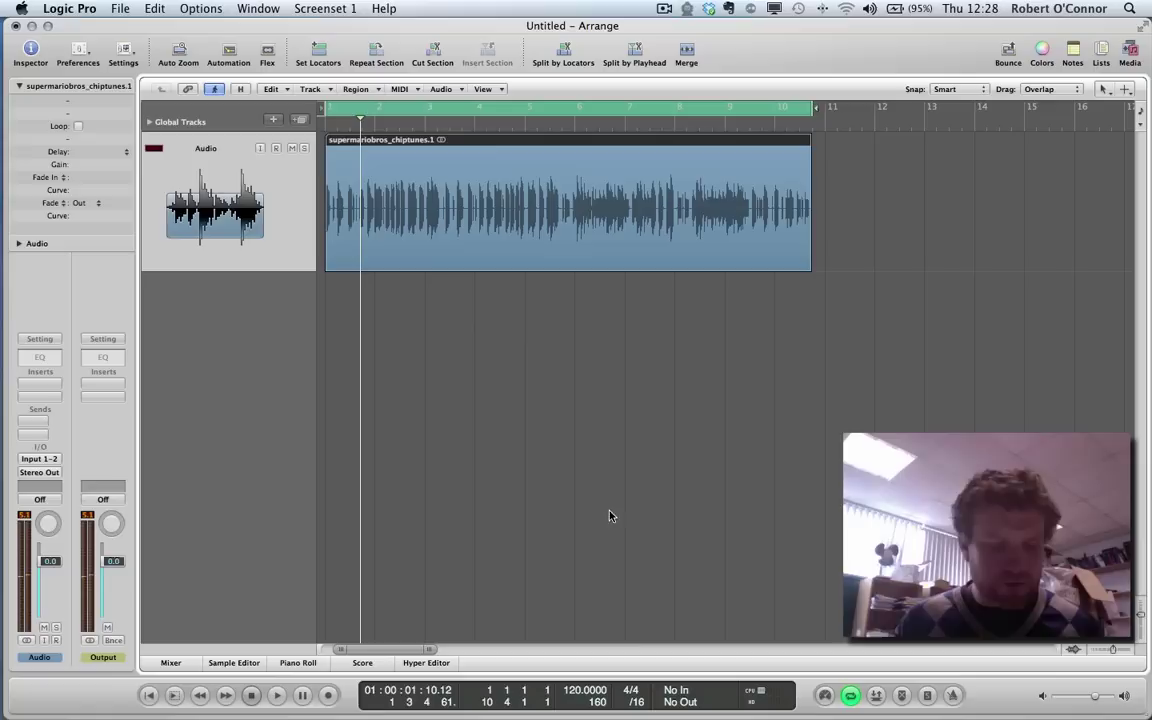
click(802, 122)
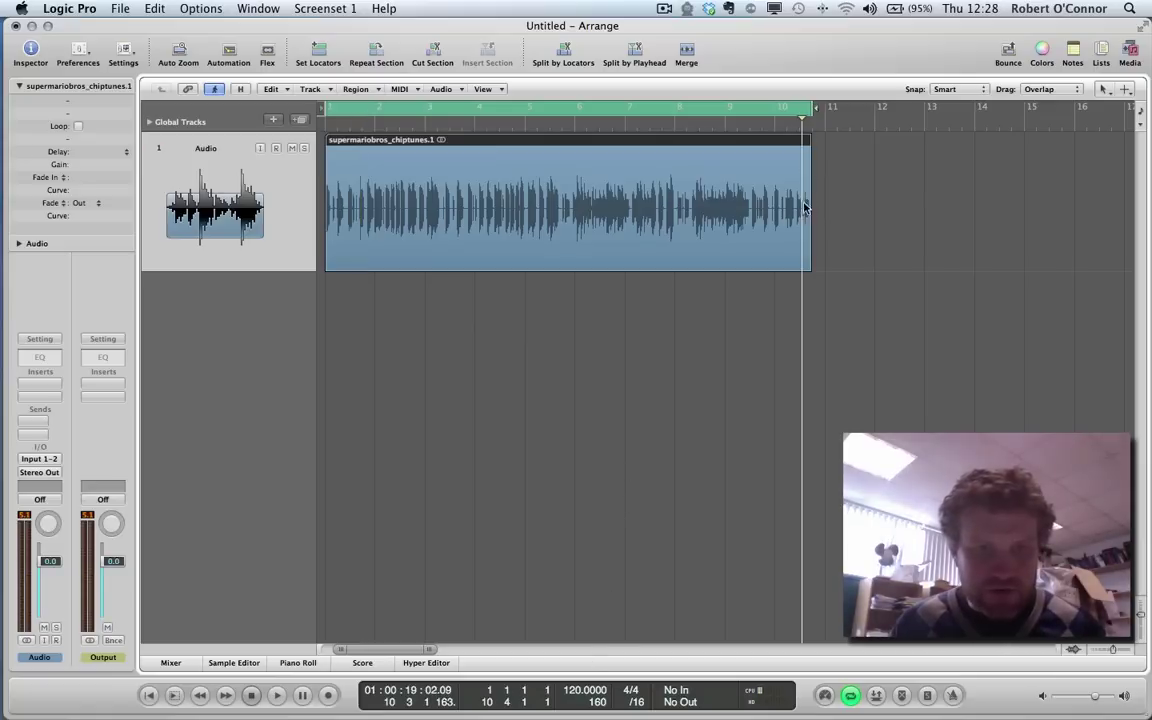
click(810, 121)
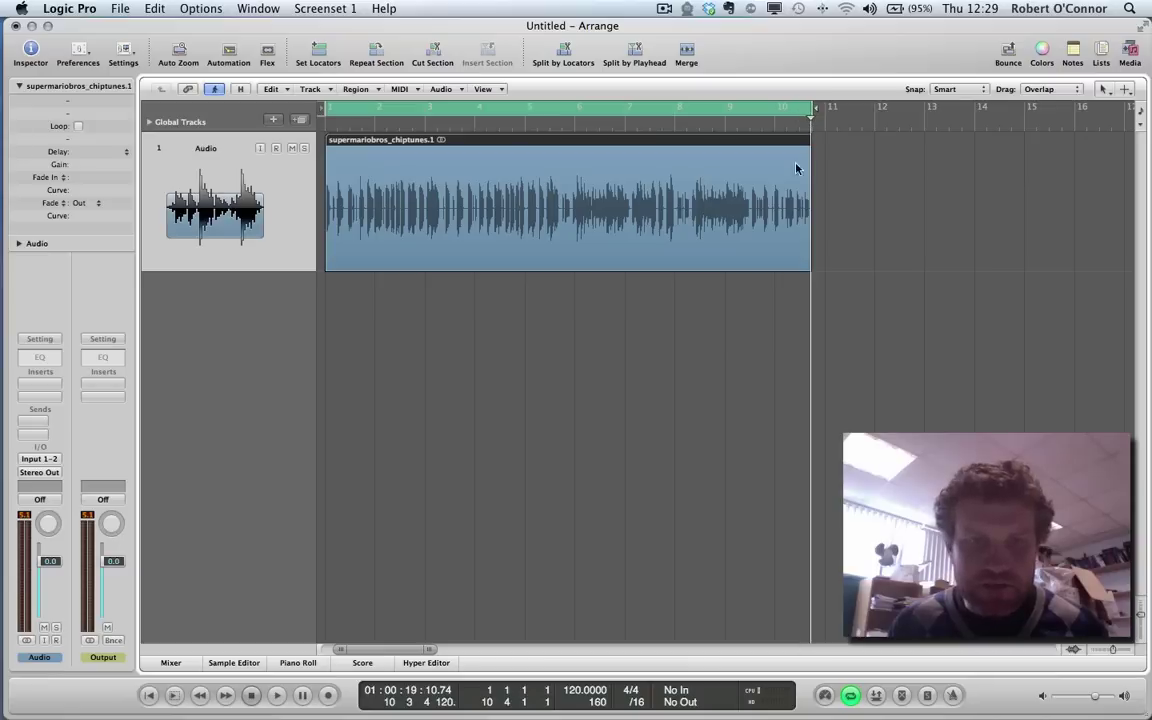
Bounce the cycled clip to the Desktop as an M4A: AAC file named supermariobros_theme
click(118, 9)
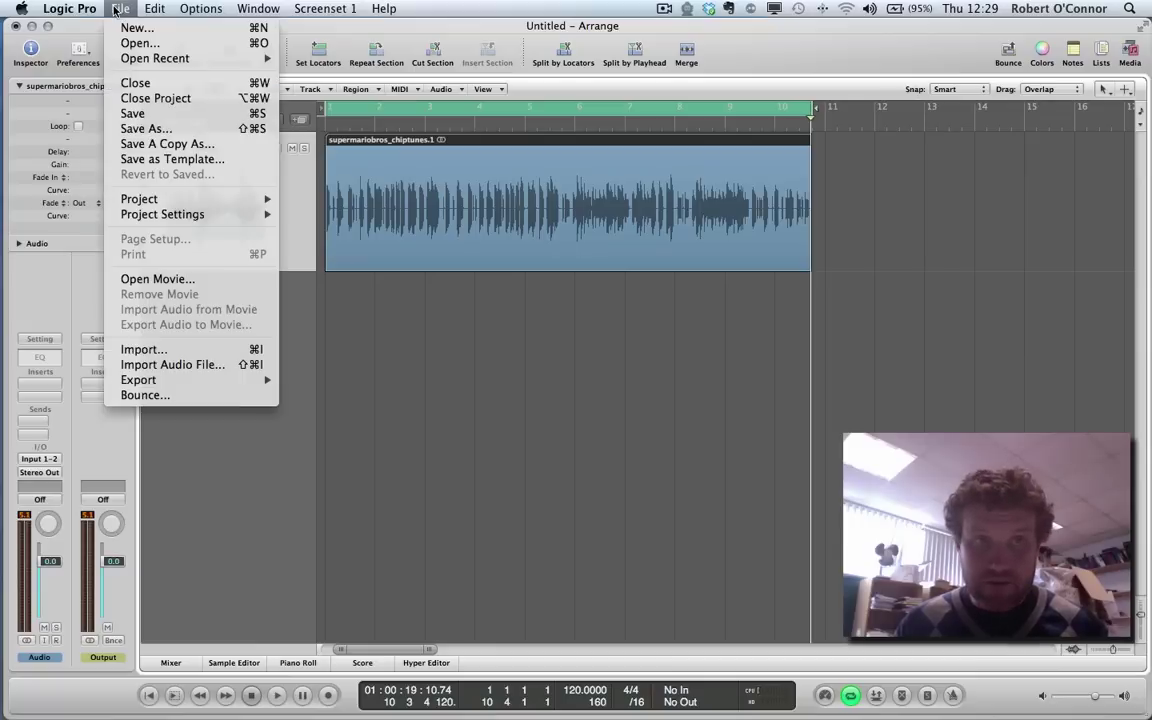
click(150, 396)
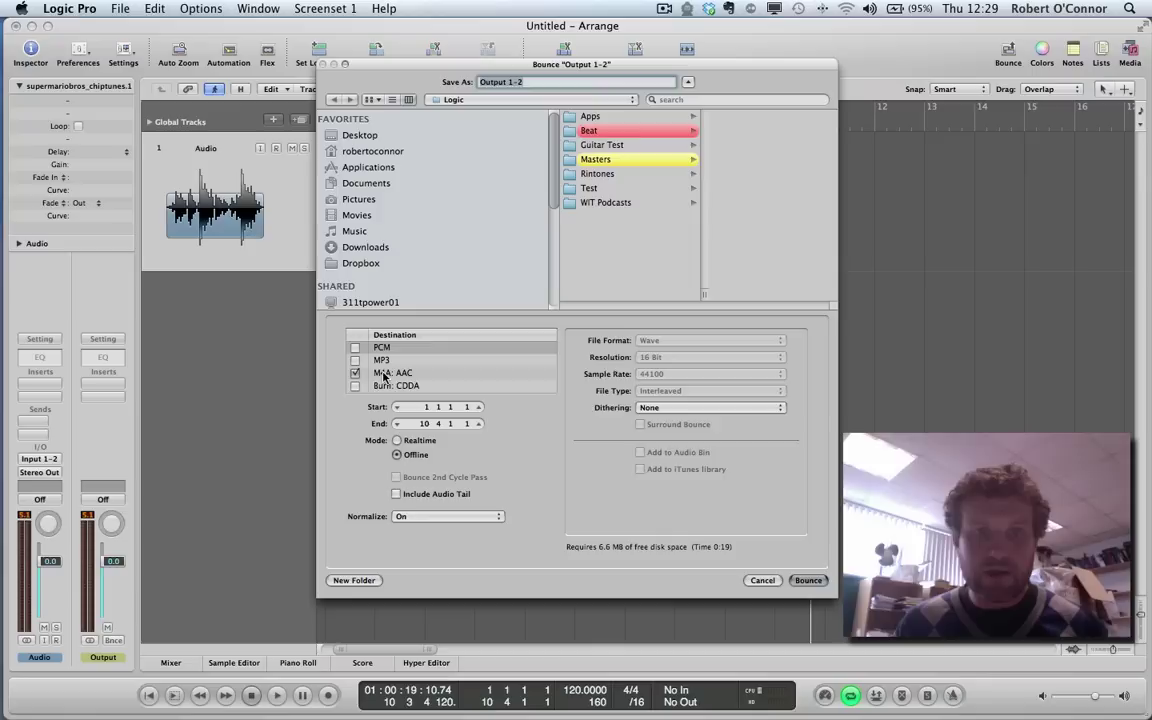
click(372, 374)
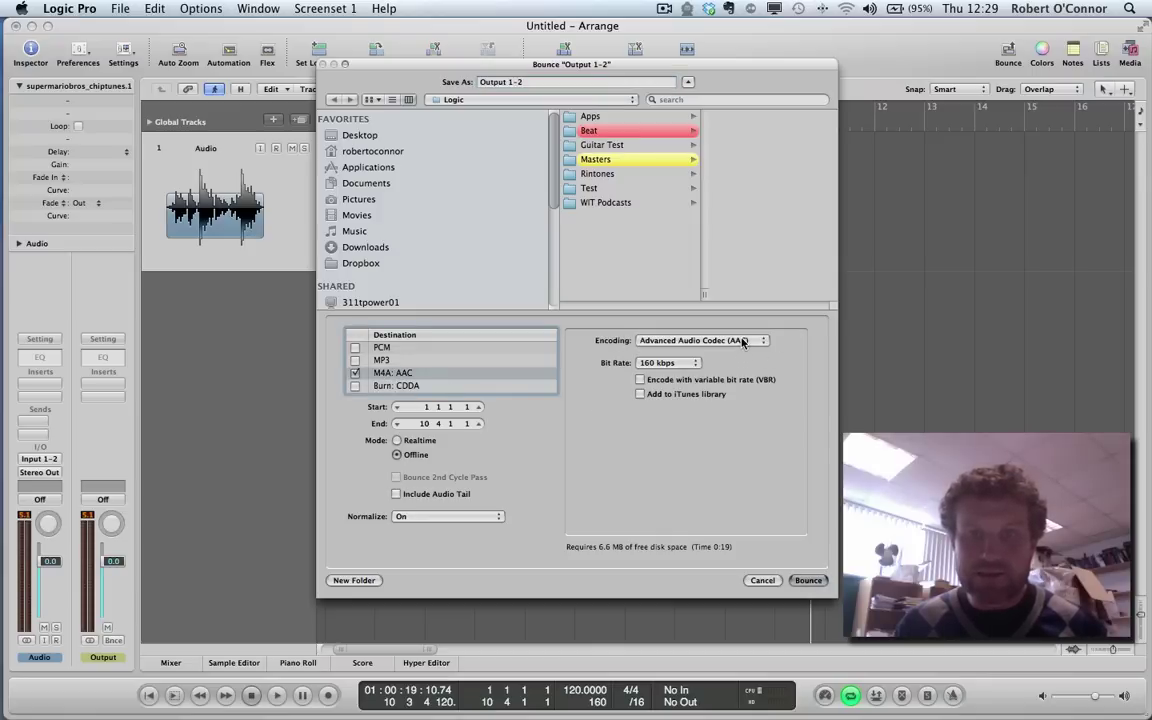
click(362, 136)
click(309, 55)
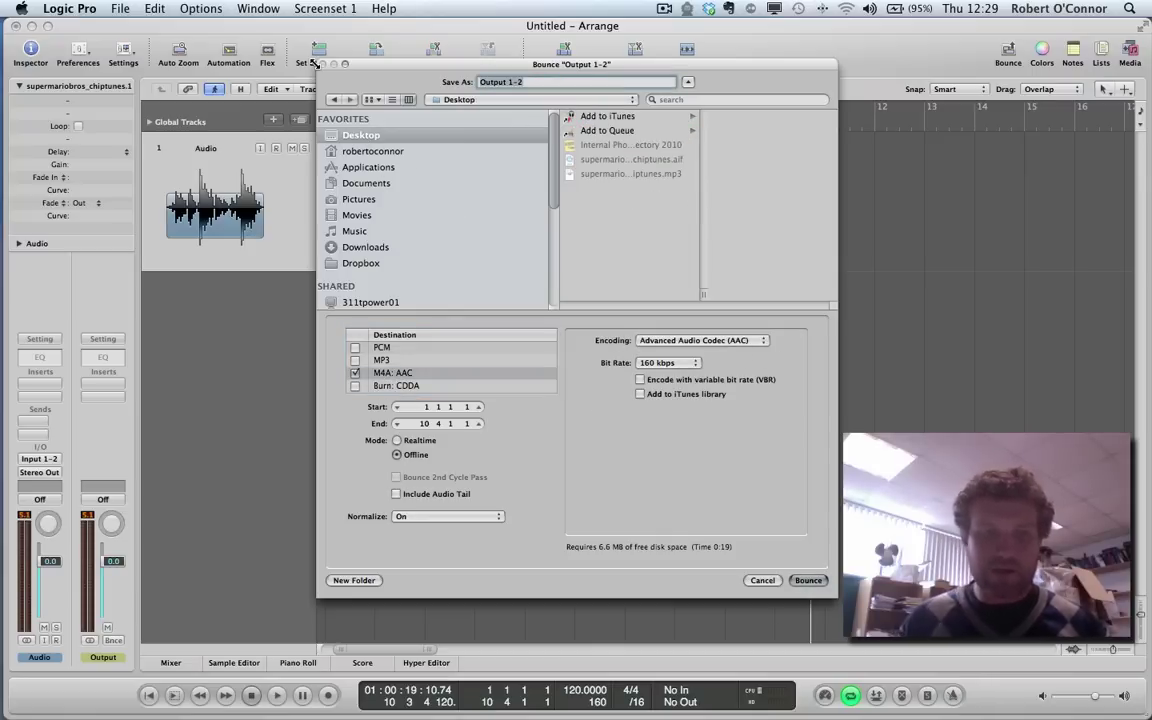
text(supermario)
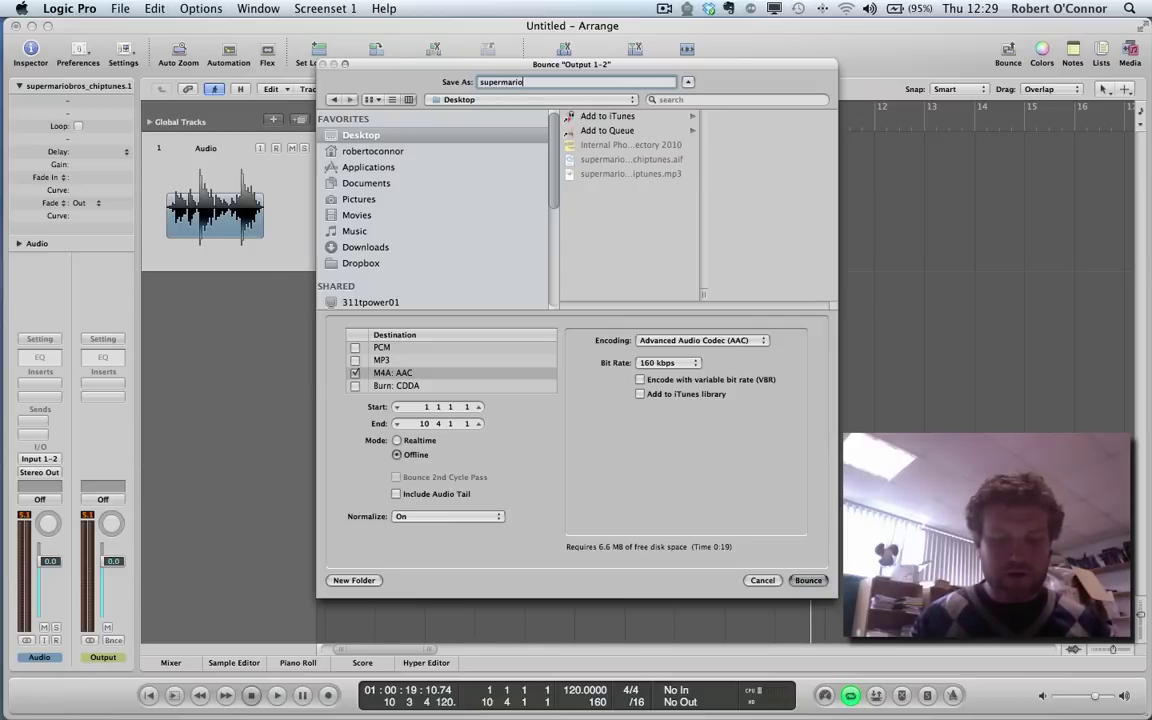
text(bros_theme)
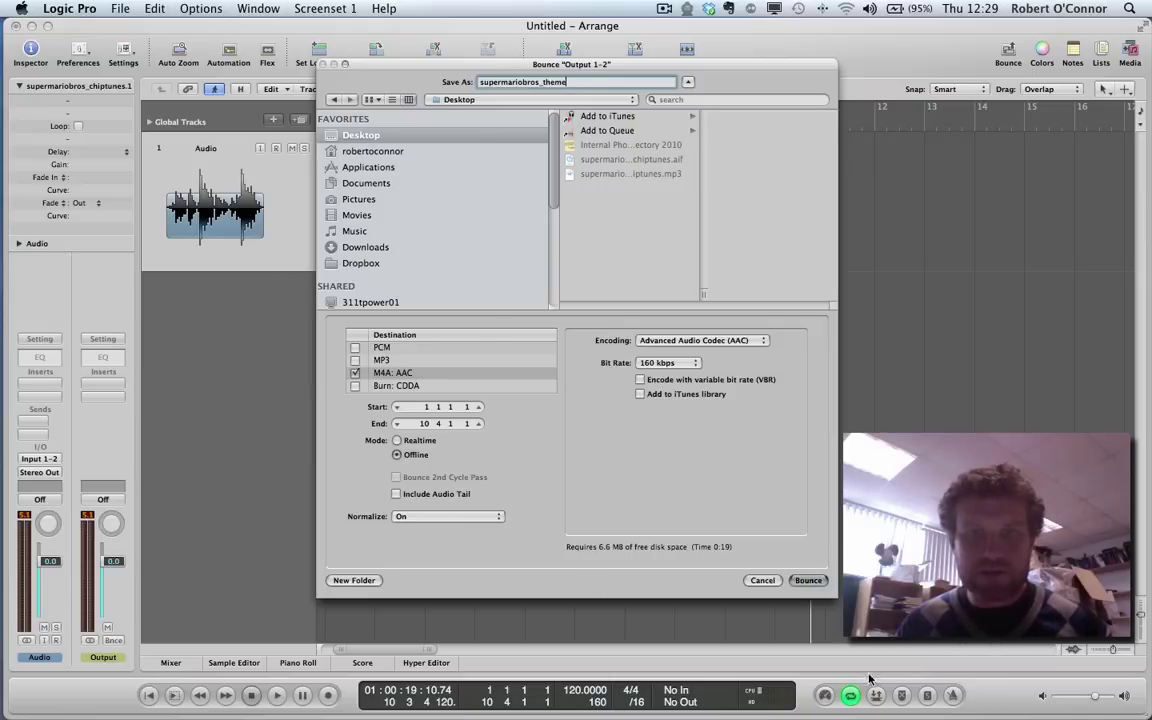
click(808, 581)
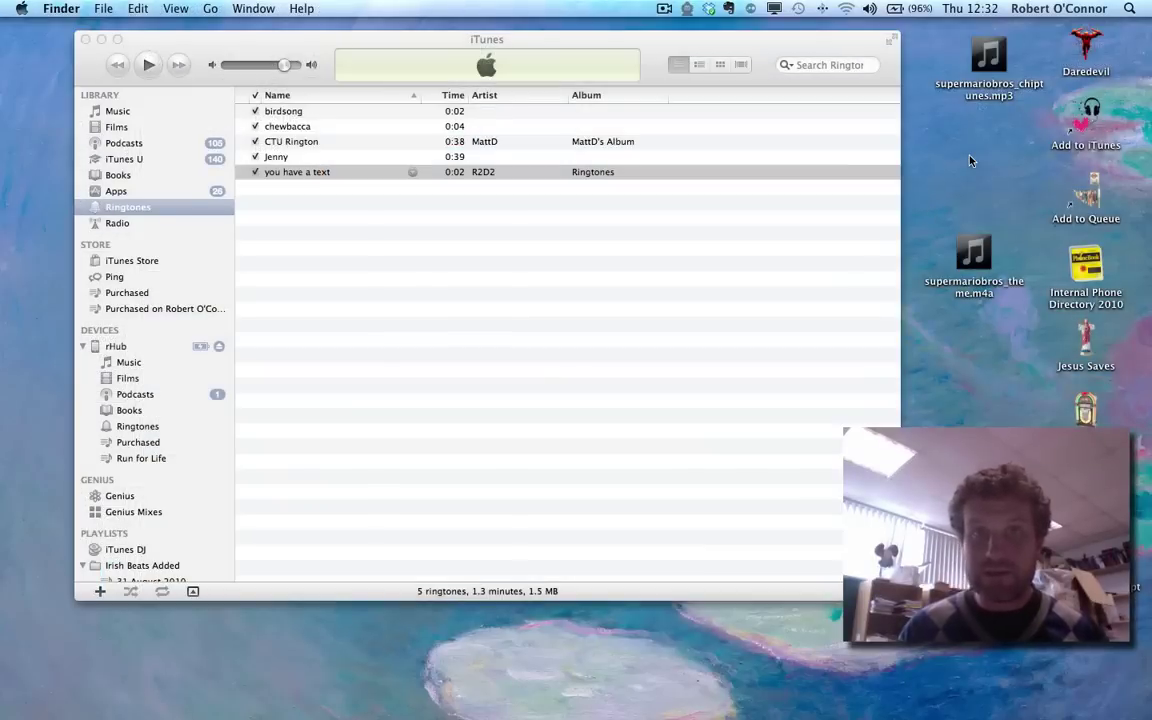
Rename the Desktop file supermariobros_theme.m4a to supermariobros_theme.m4r, confirming the extension change
drag(985, 290, 990, 280)
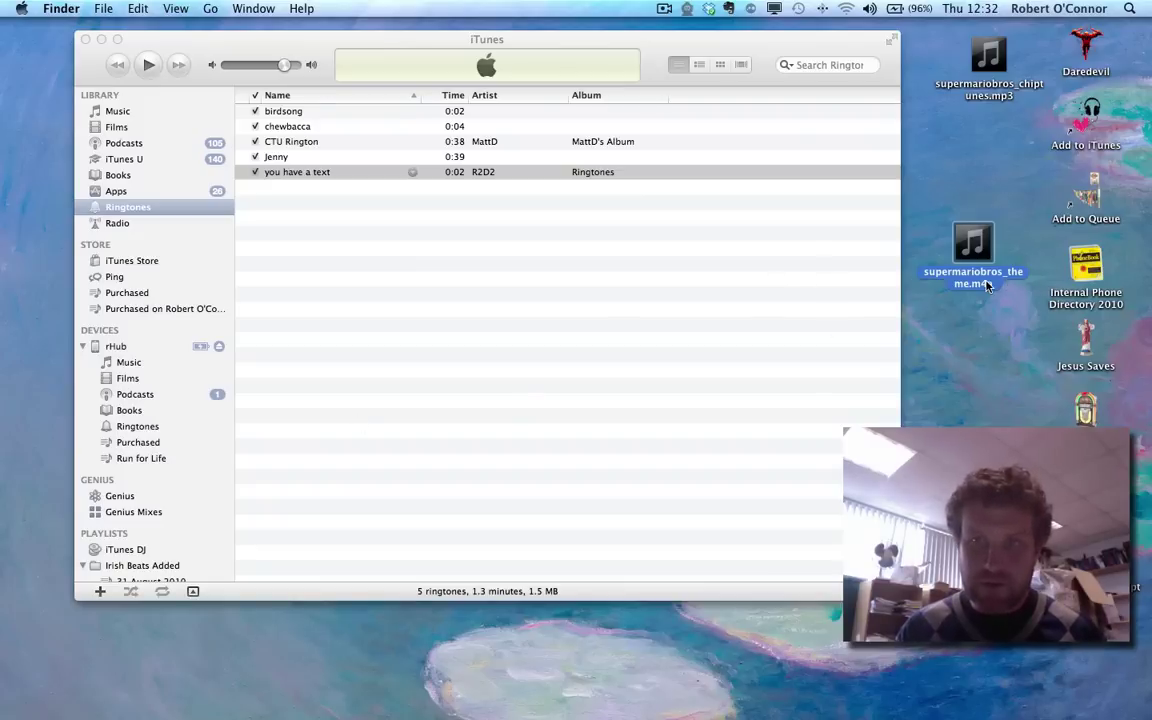
key(Return)
key(Right)
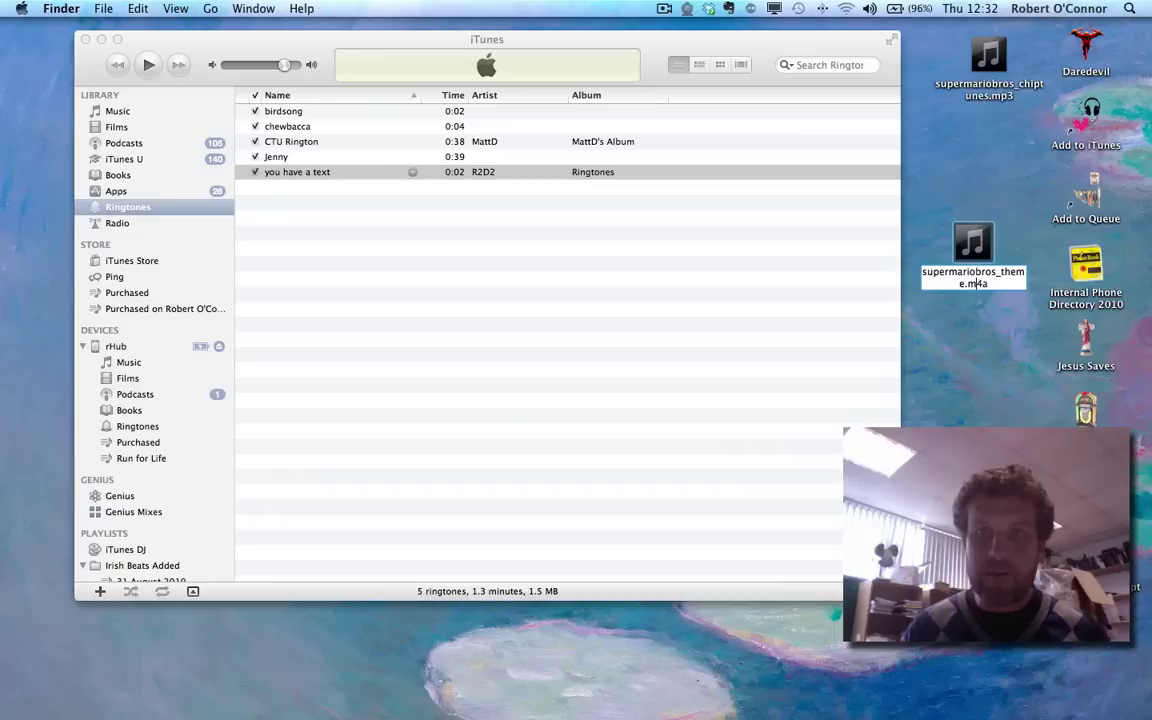
text(r)
key(Return)
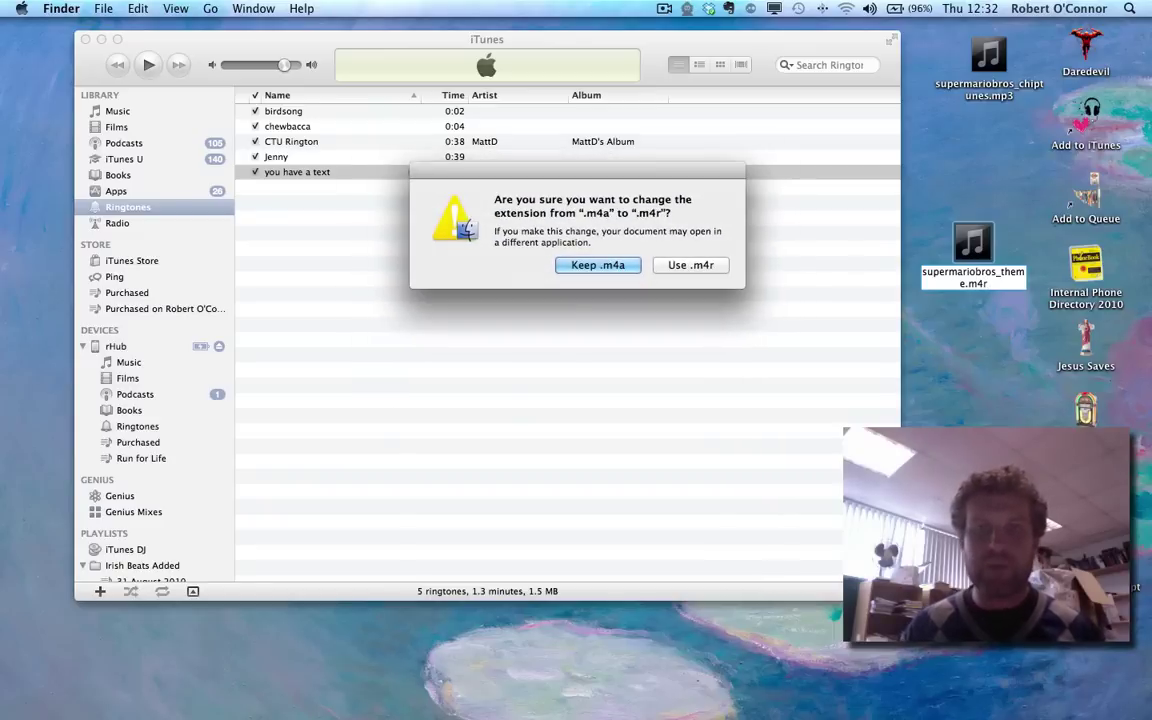
click(712, 265)
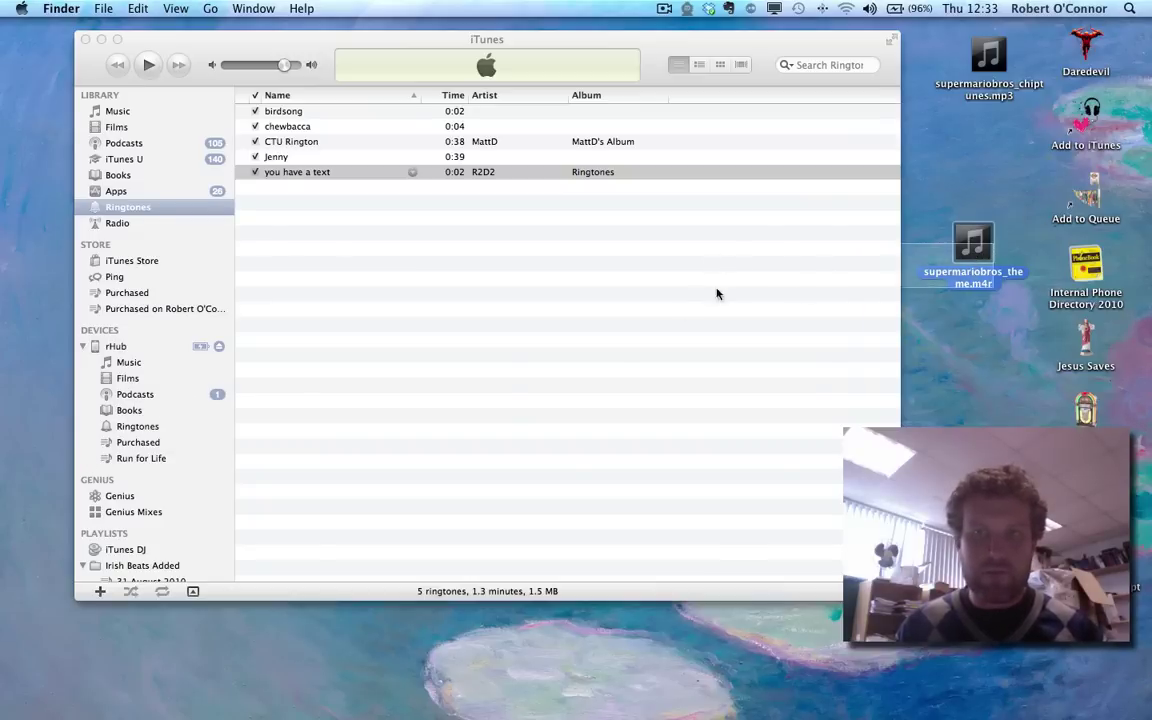
Add supermariobros_theme.m4r to iTunes and select the new ringtone
drag(969, 247, 277, 349)
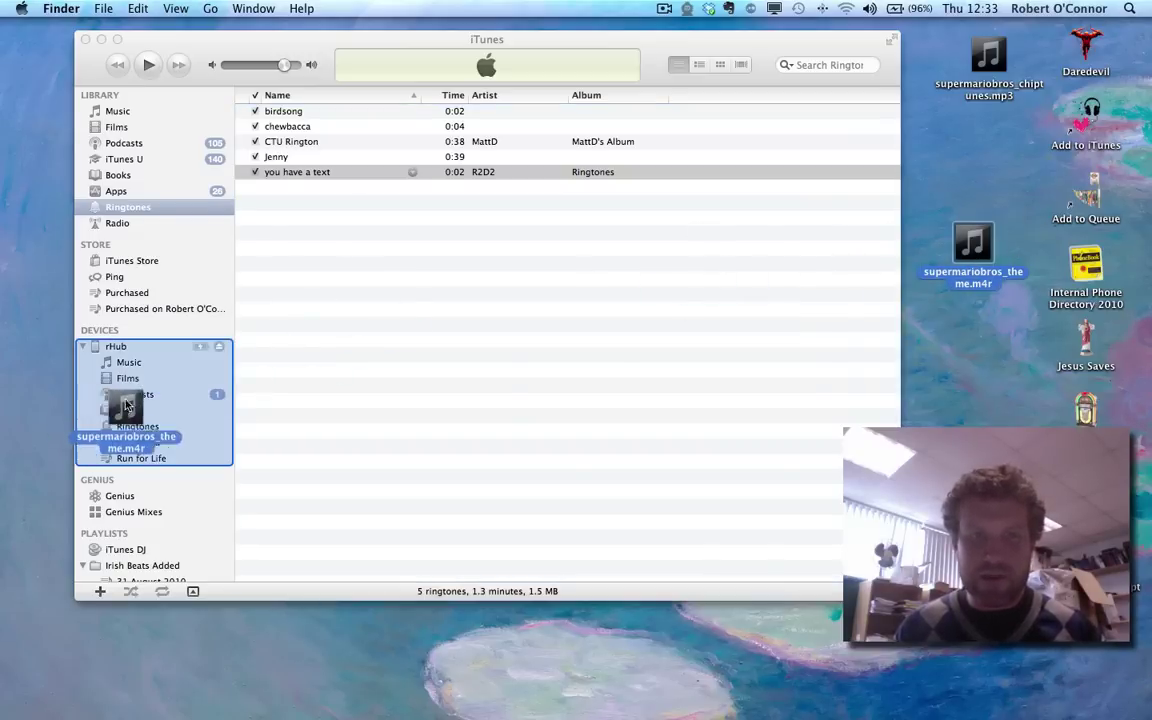
drag(127, 405, 150, 206)
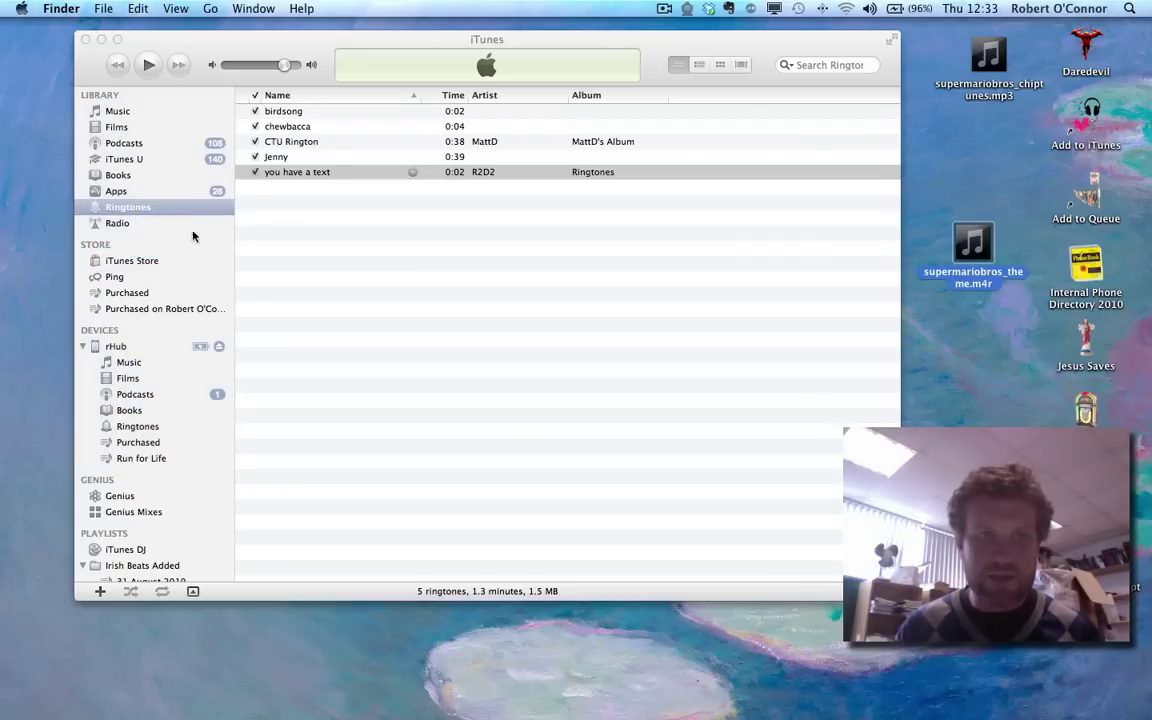
click(314, 177)
click(310, 172)
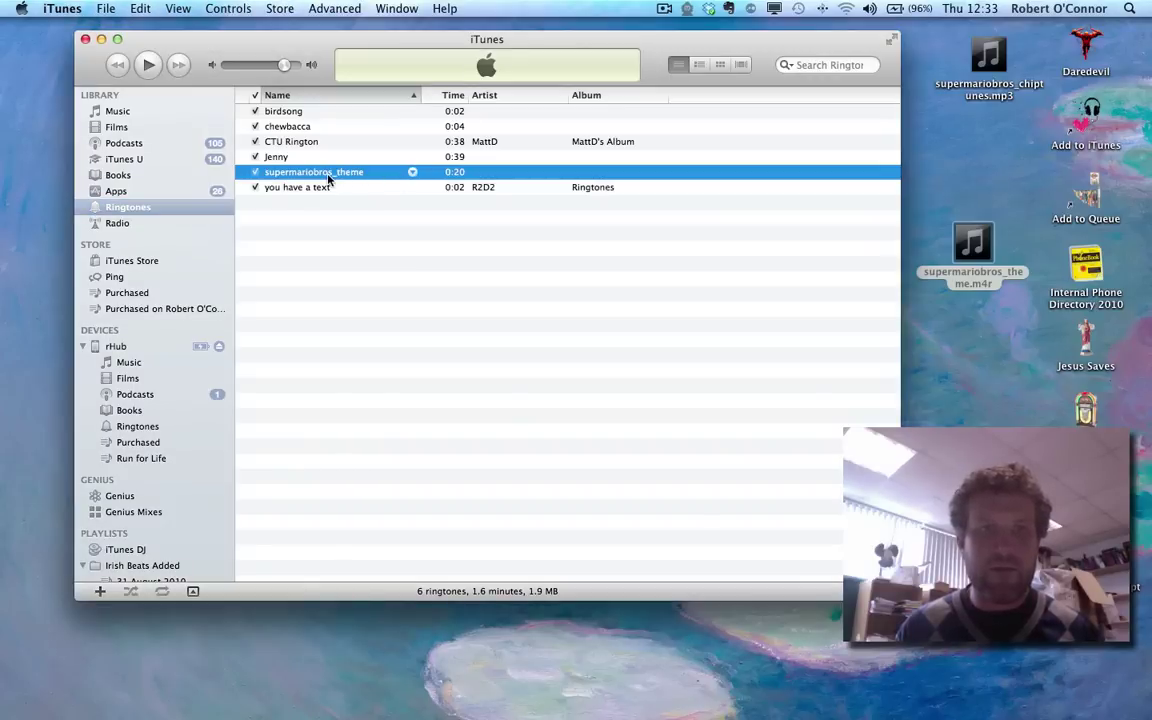
Copy the ringtone onto the rHub device and preview it from the device's Ringtones
drag(328, 178, 148, 424)
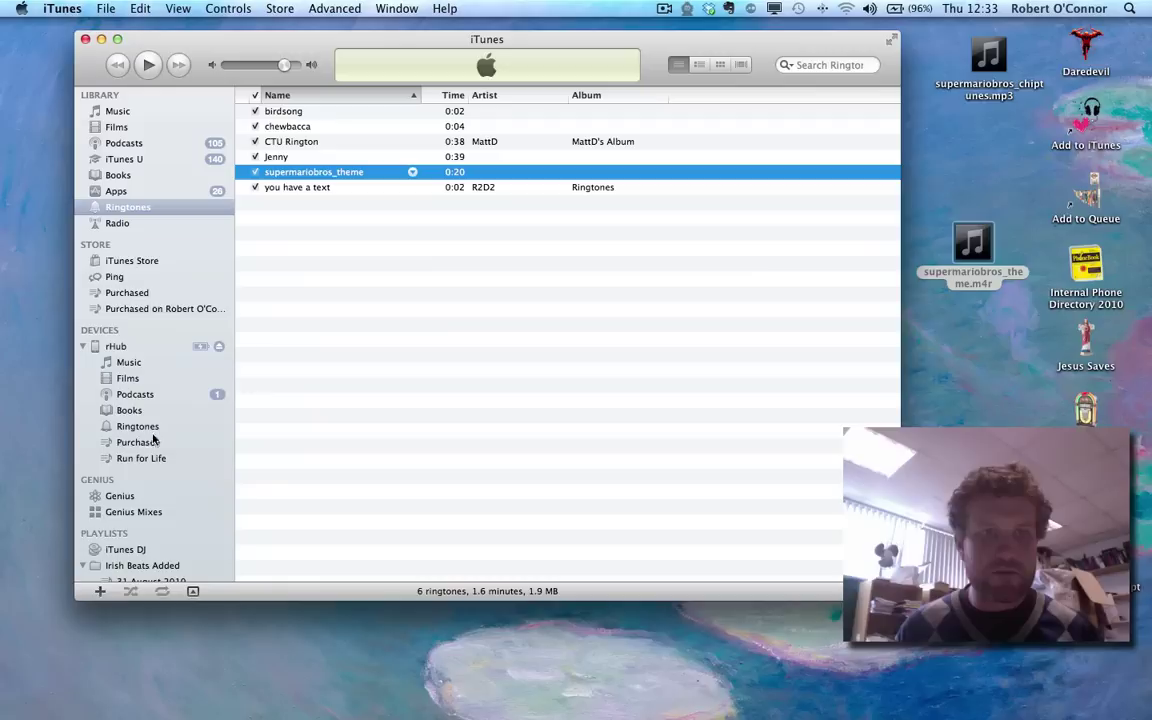
click(199, 422)
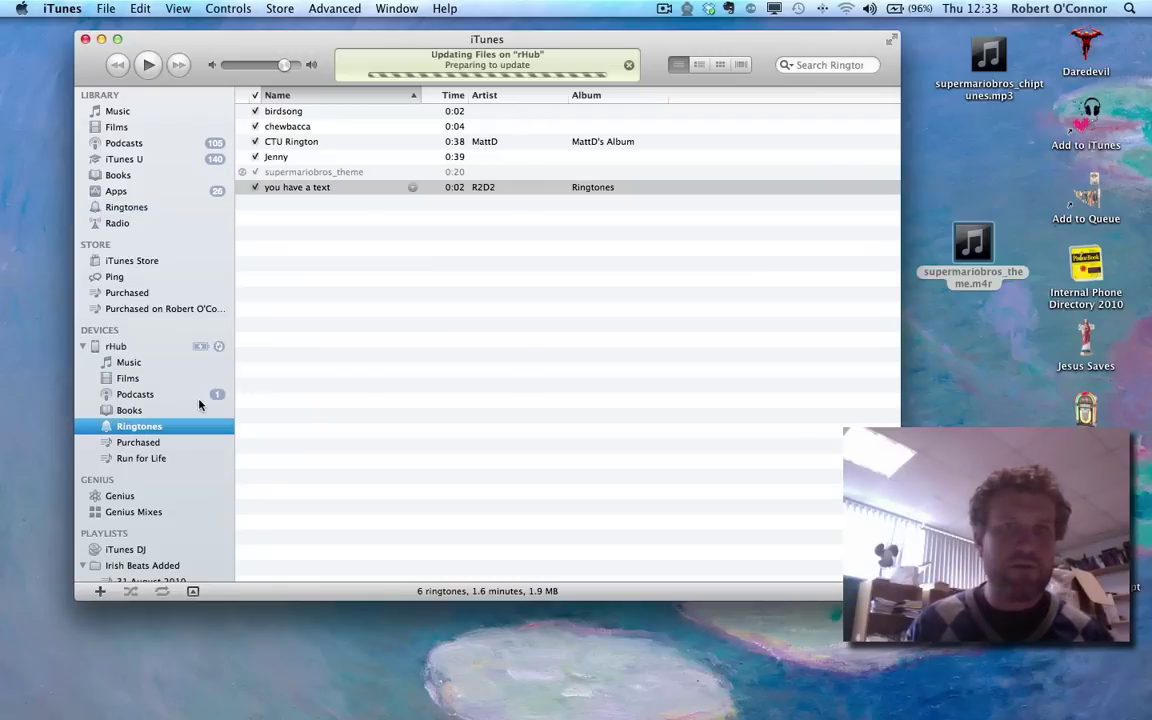
click(352, 174)
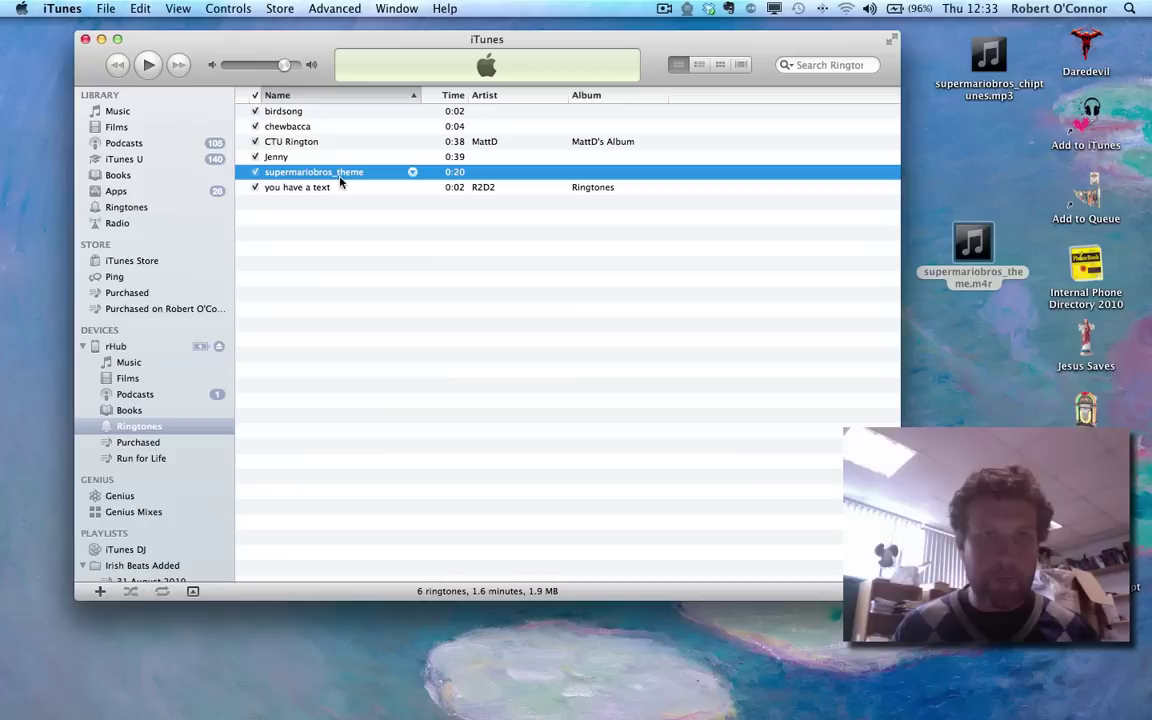
double_click(312, 171)
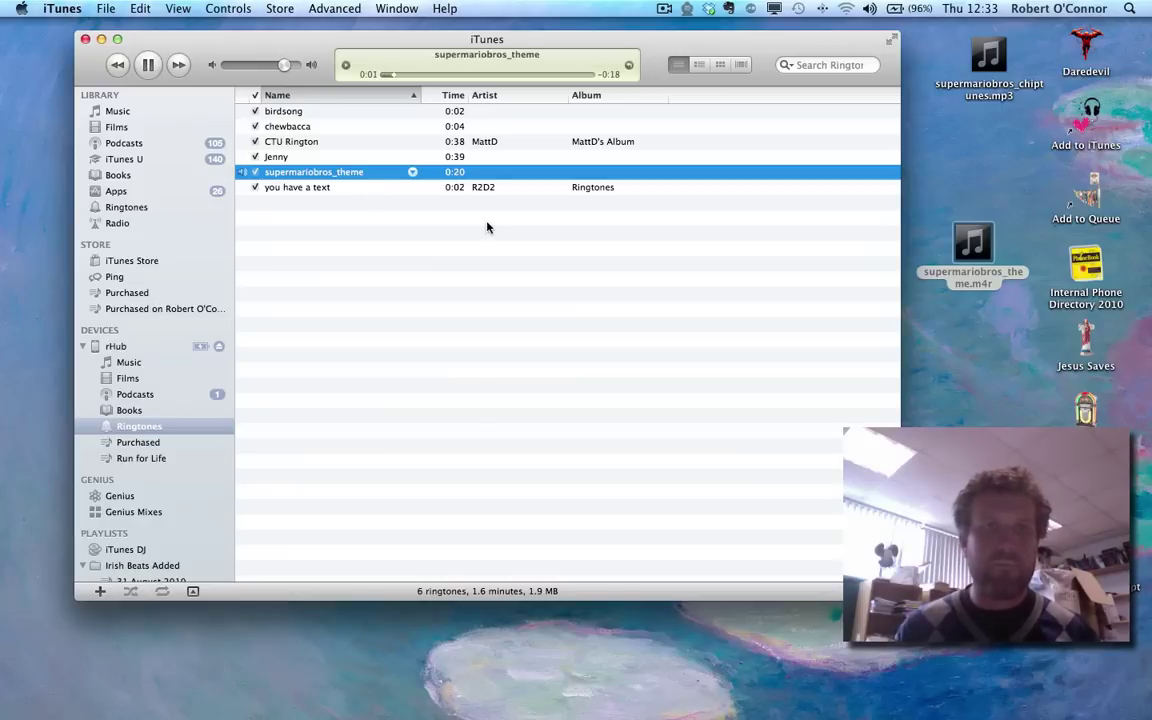
click(148, 64)
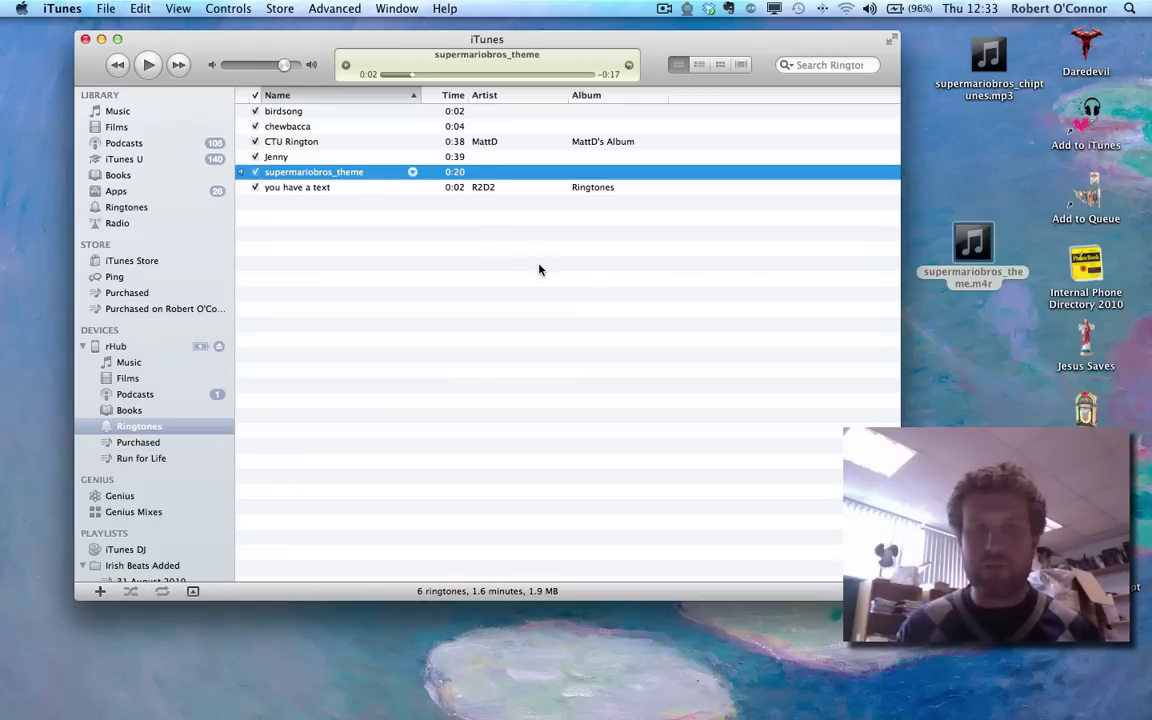